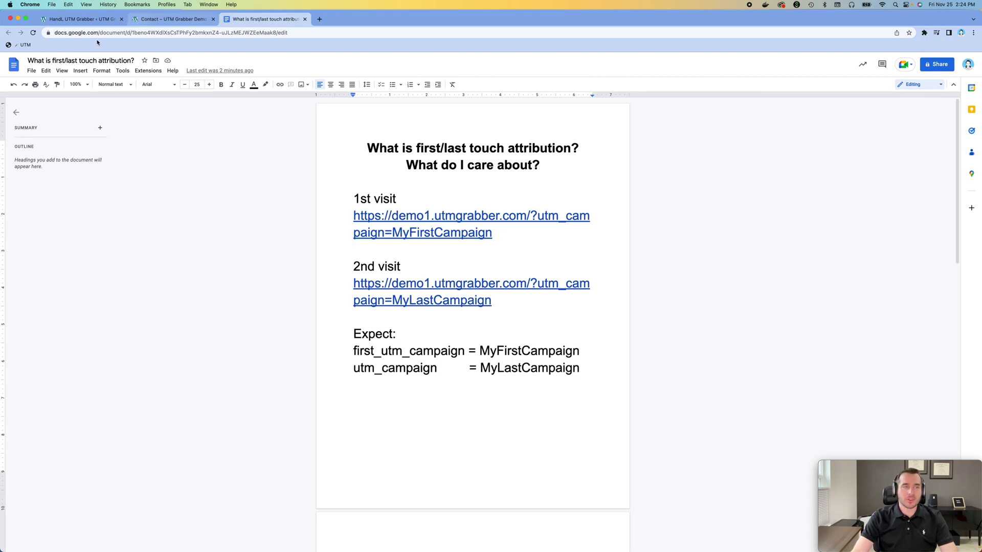
Step: Leave the attribution notes for the UTM Grabber settings and open WordPress's Contact Forms list
click(116, 19)
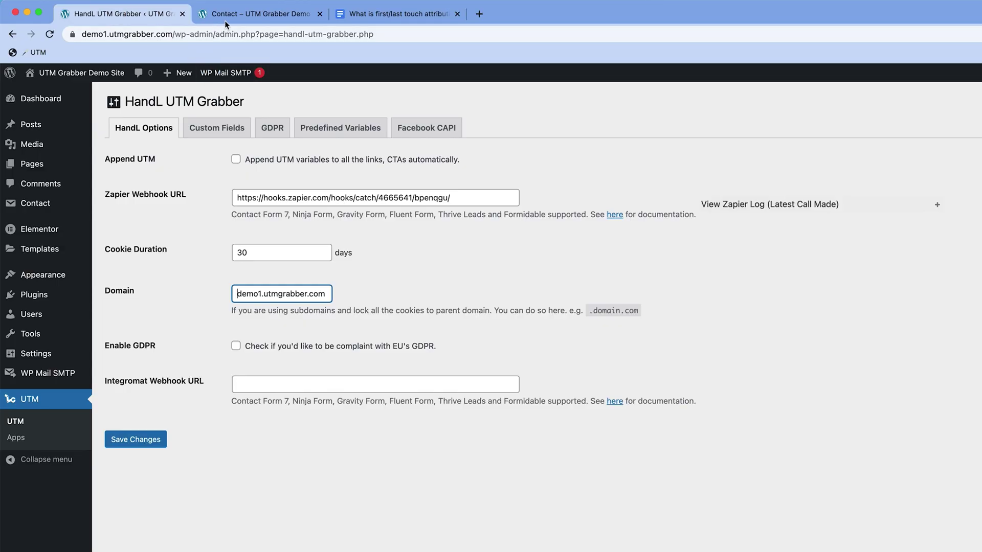
click(227, 18)
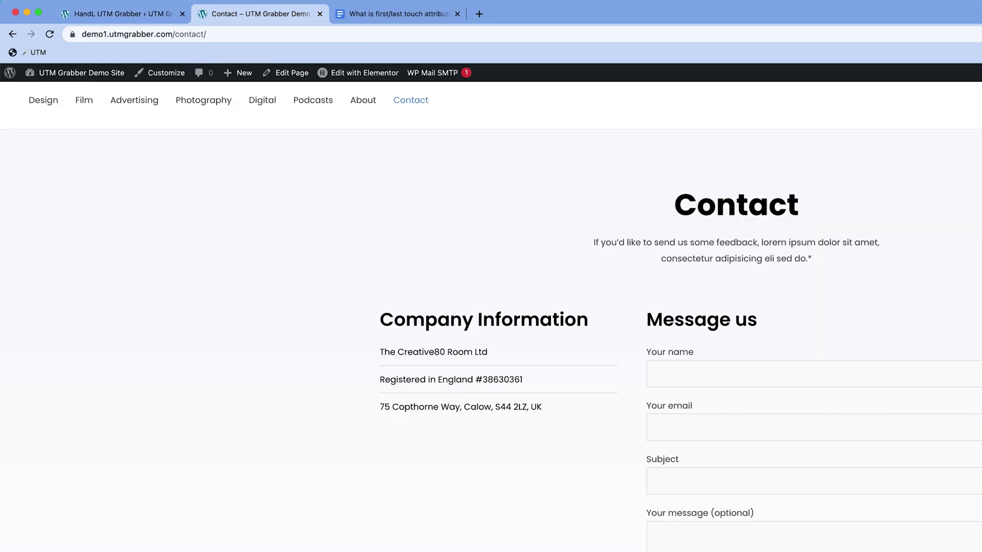
key(ctrl+shift+Tab)
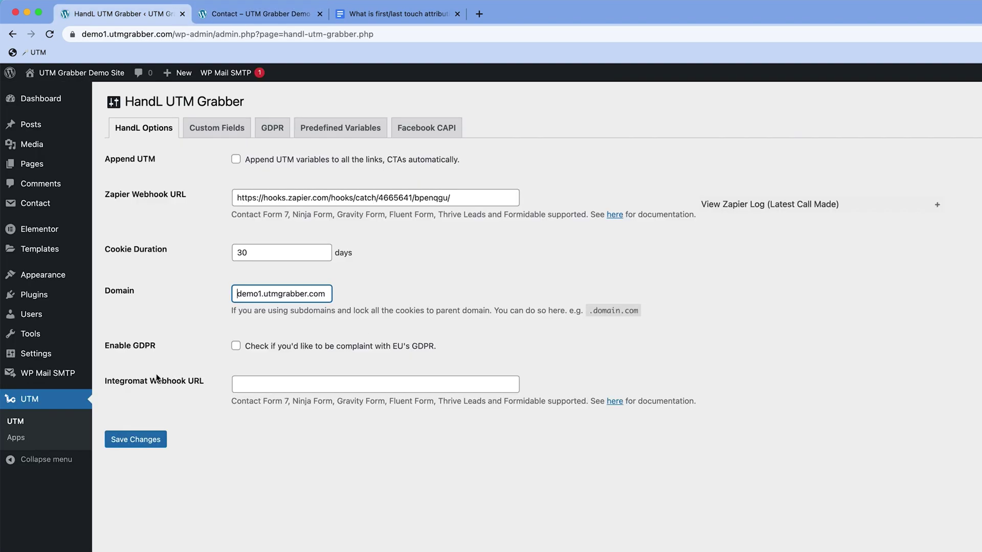
mouse_move(53, 208)
click(133, 204)
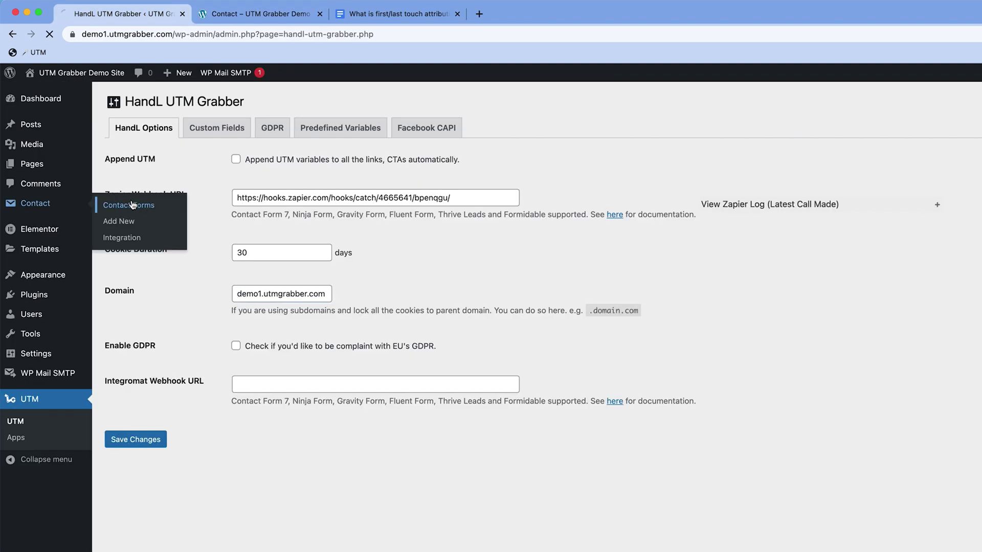
Step: In Contact form 1, insert a utm_campaign field with id and class utm_campaign
click(156, 346)
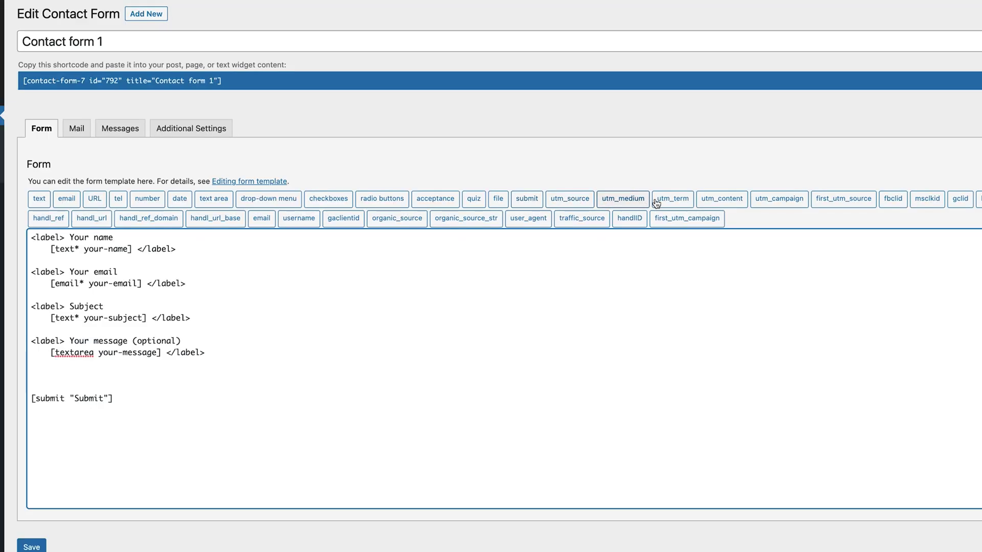
click(752, 200)
click(617, 251)
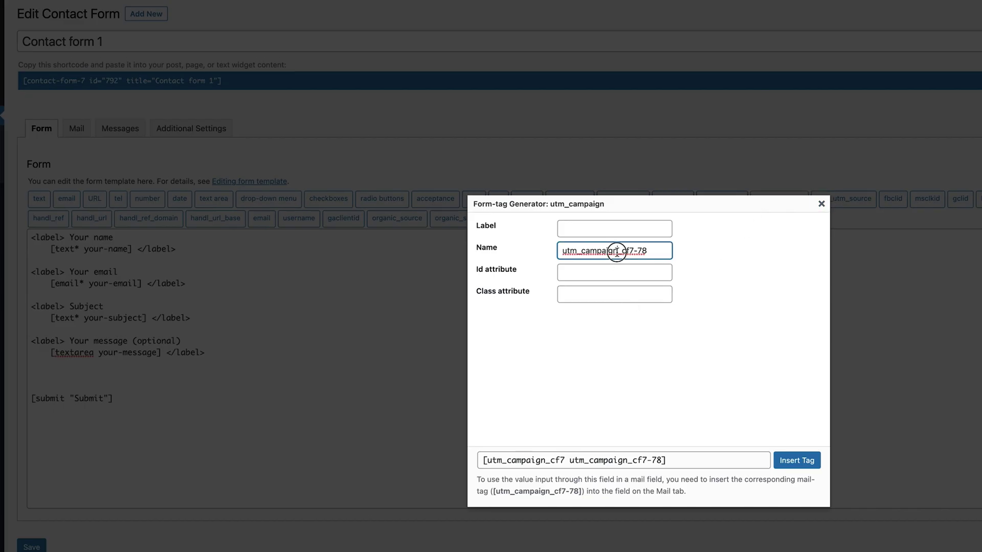
click(565, 273)
text(utm_campaign)
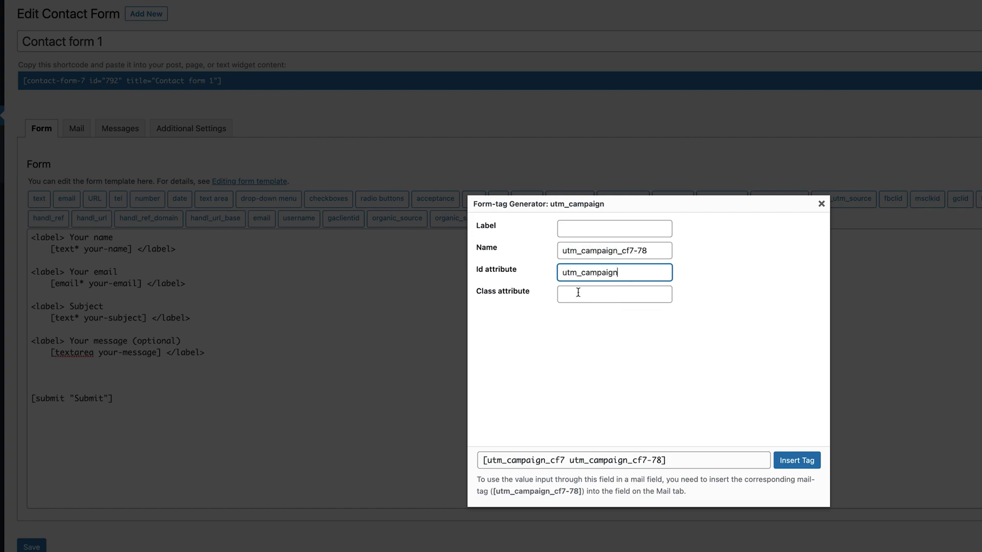
click(578, 292)
text(utm_campaign)
click(803, 467)
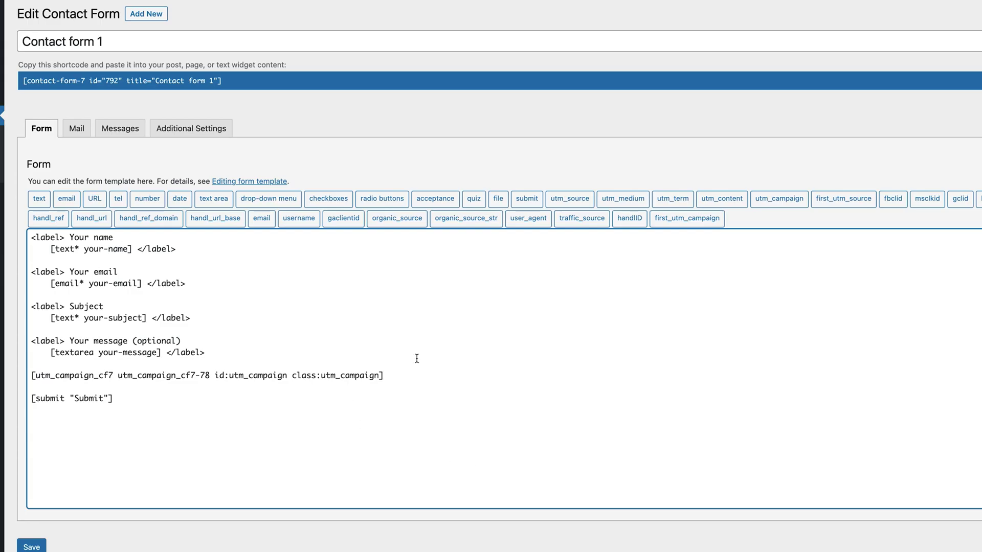
Step: Insert a first_utm_campaign field with matching id and class, then save the form
click(686, 218)
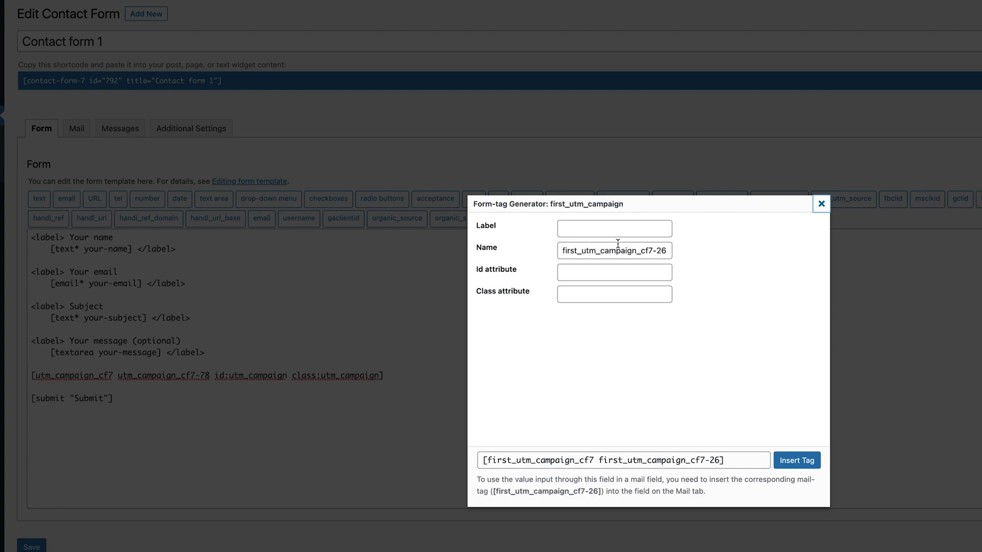
drag(635, 251, 538, 257)
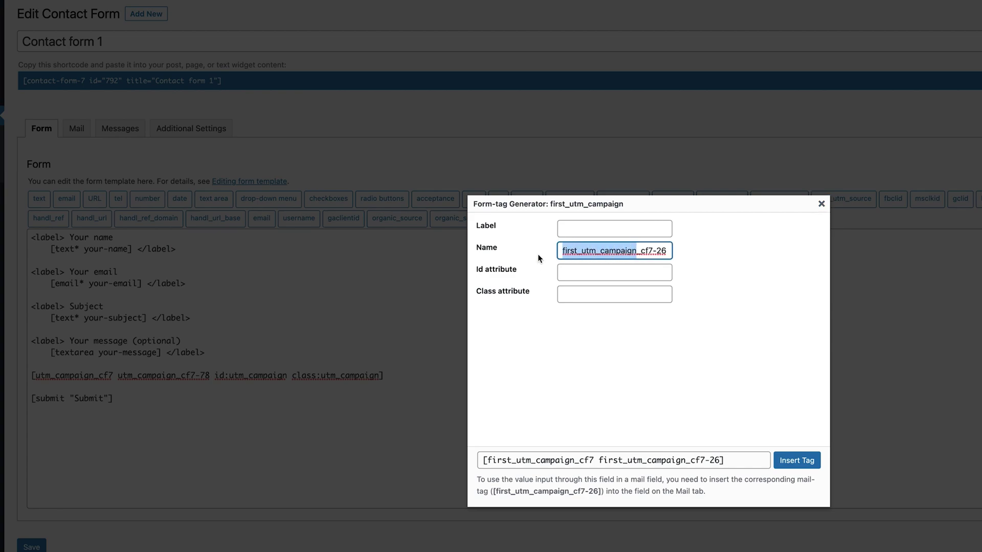
key(ctrl+c)
click(568, 272)
key(ctrl+v)
click(576, 295)
key(ctrl+v)
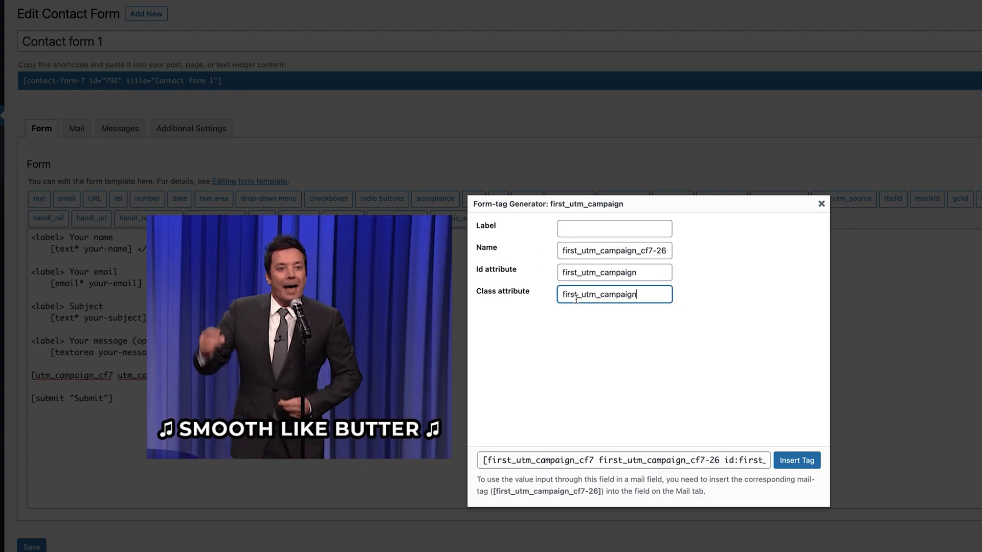
click(801, 460)
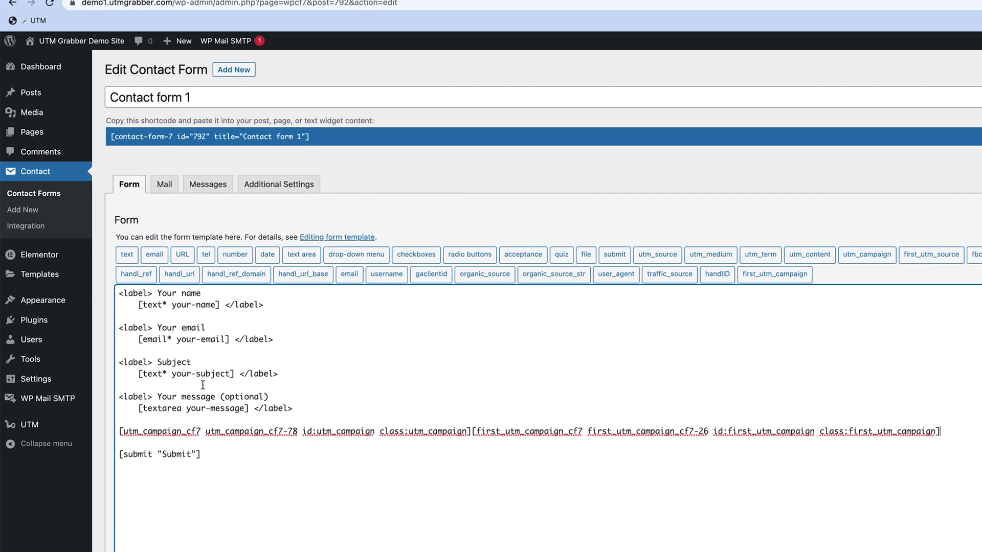
triple_click(201, 418)
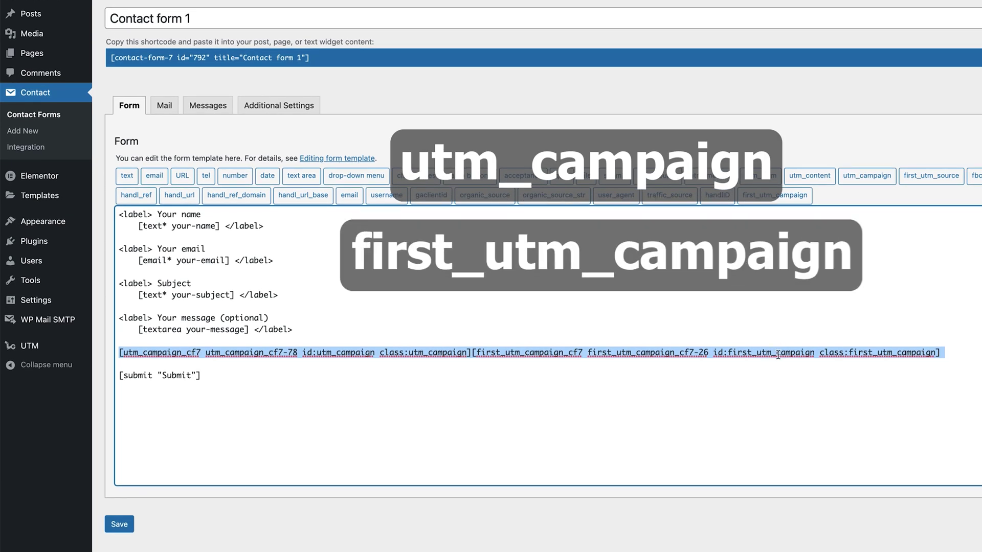
click(119, 524)
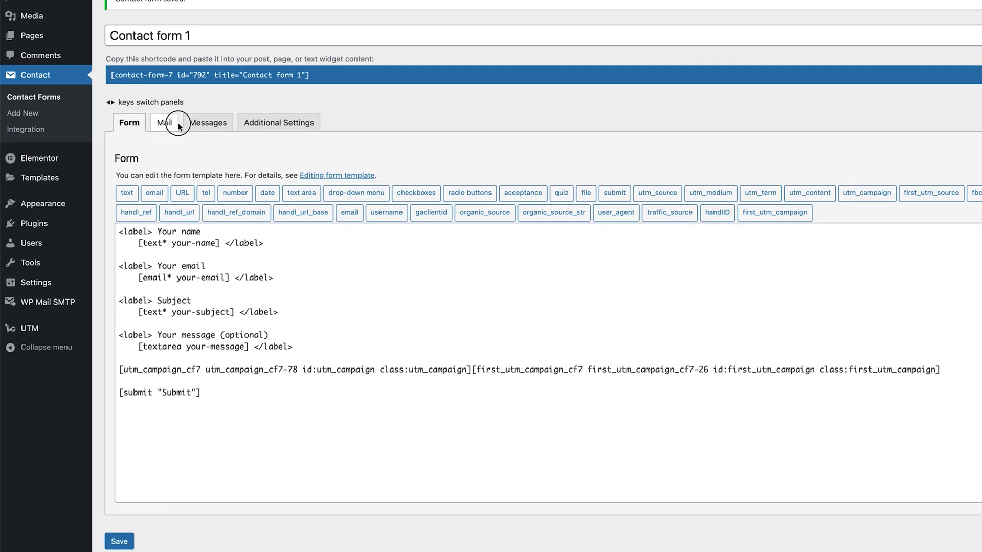
Step: Paste the two campaign mail-tags into the Mail tab's message body
click(178, 124)
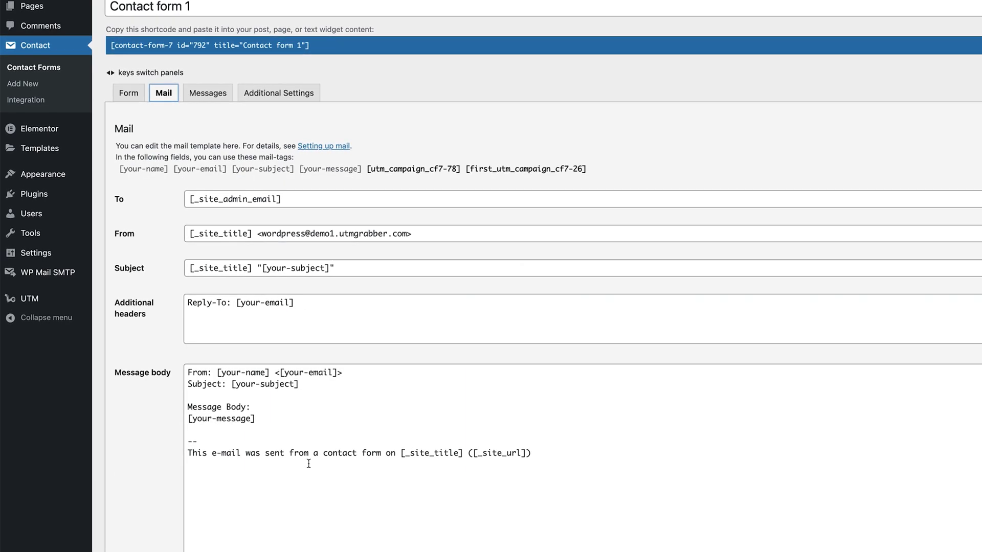
click(299, 432)
key(Return)
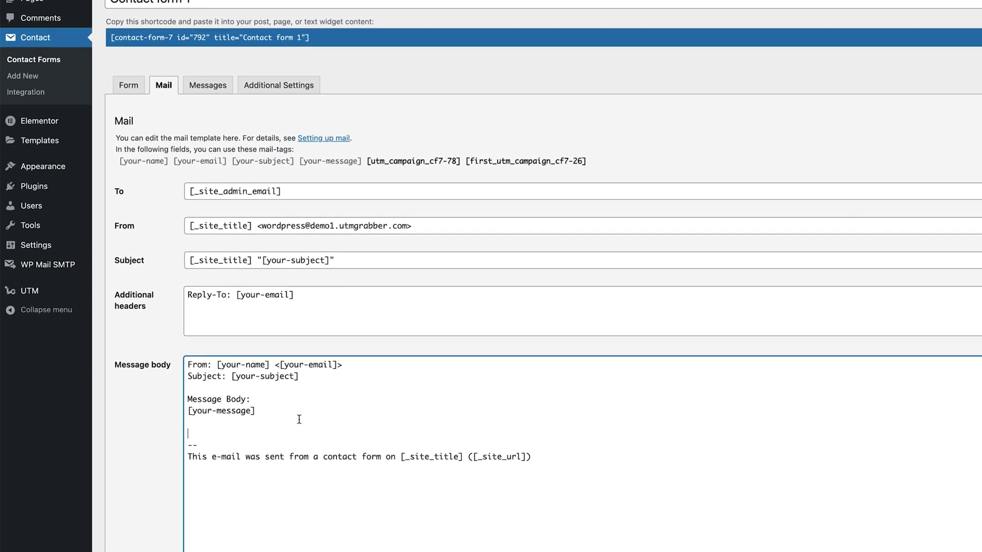
drag(366, 159, 583, 154)
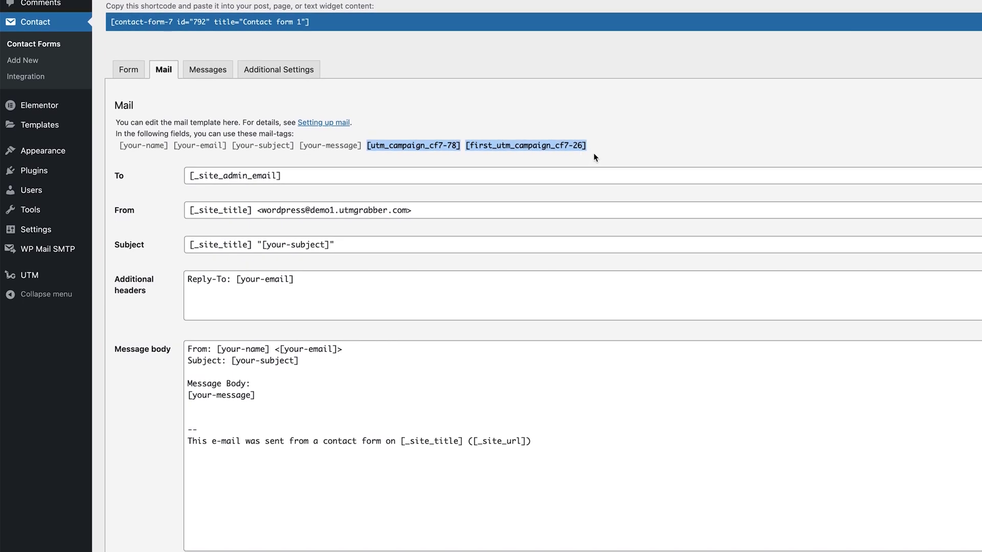
click(265, 403)
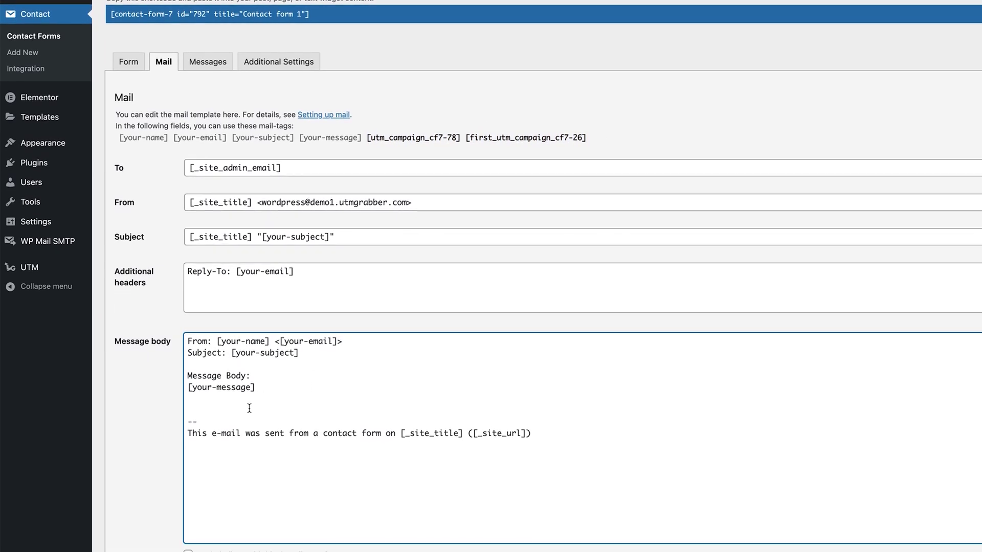
key(super+v)
key(Return)
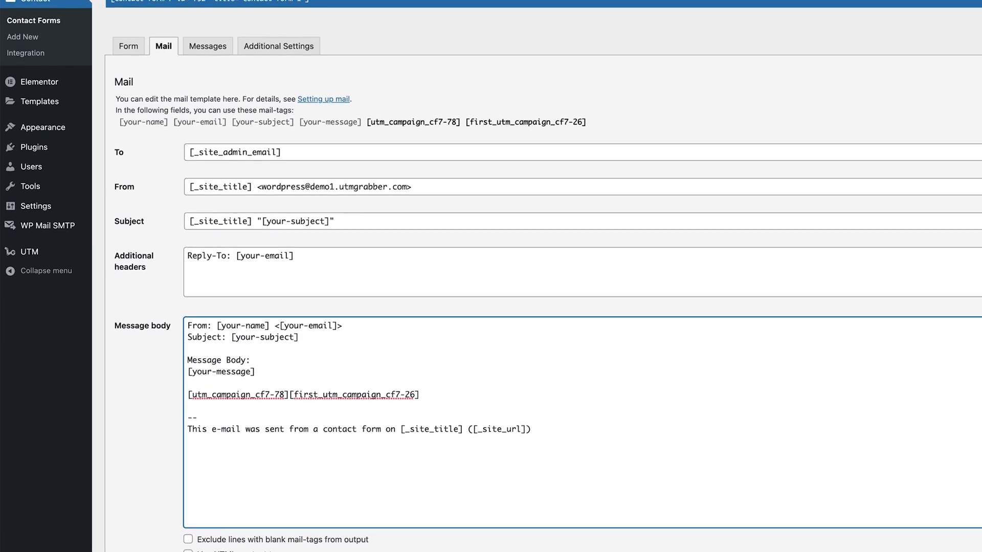
Step: Label the tags 'First Touch Campaign:' and 'Last Touch Campaign:' on separate lines, and save
text(Last Touc)
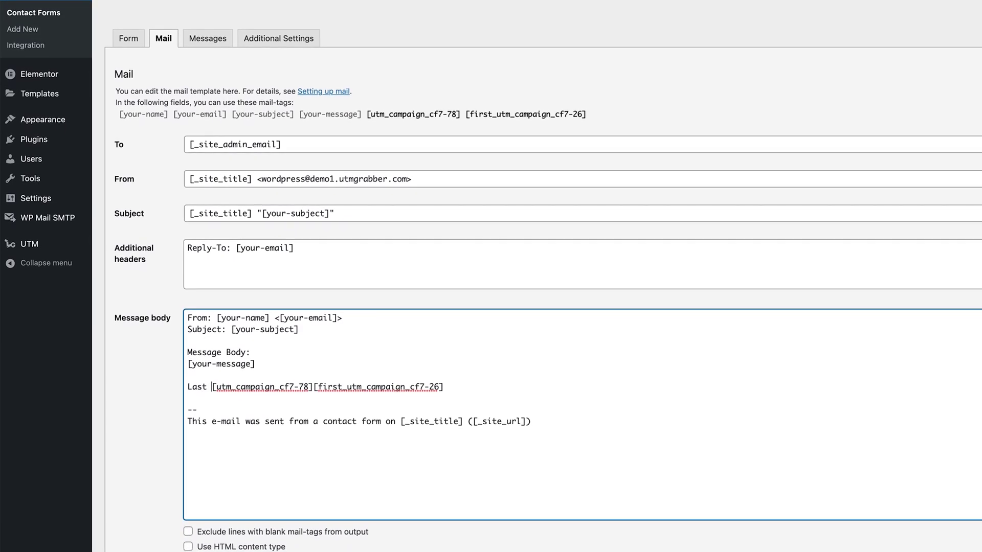
text(h Campaign:)
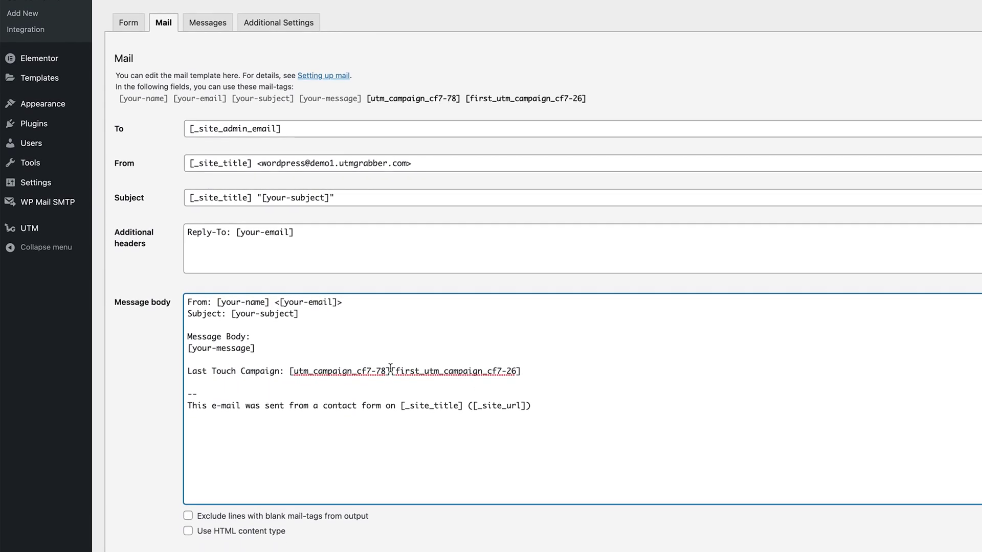
drag(390, 368, 521, 368)
key(BackSpace)
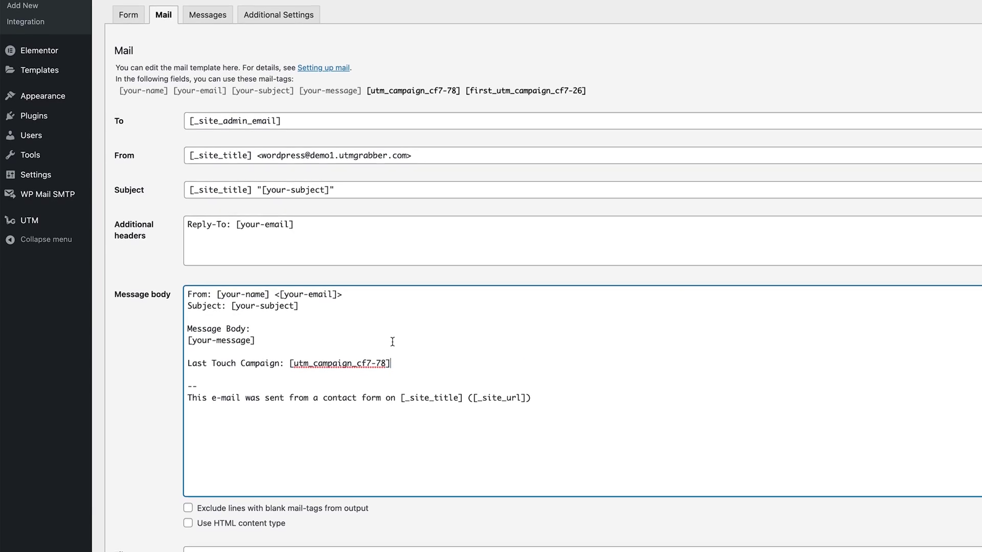
click(357, 350)
key(Return)
text(First )
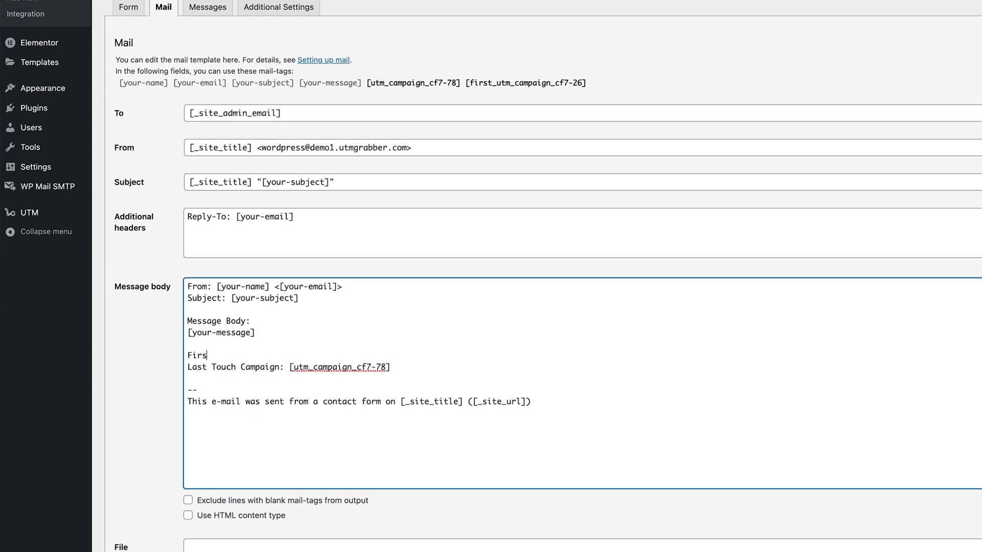
text(Touch Campai)
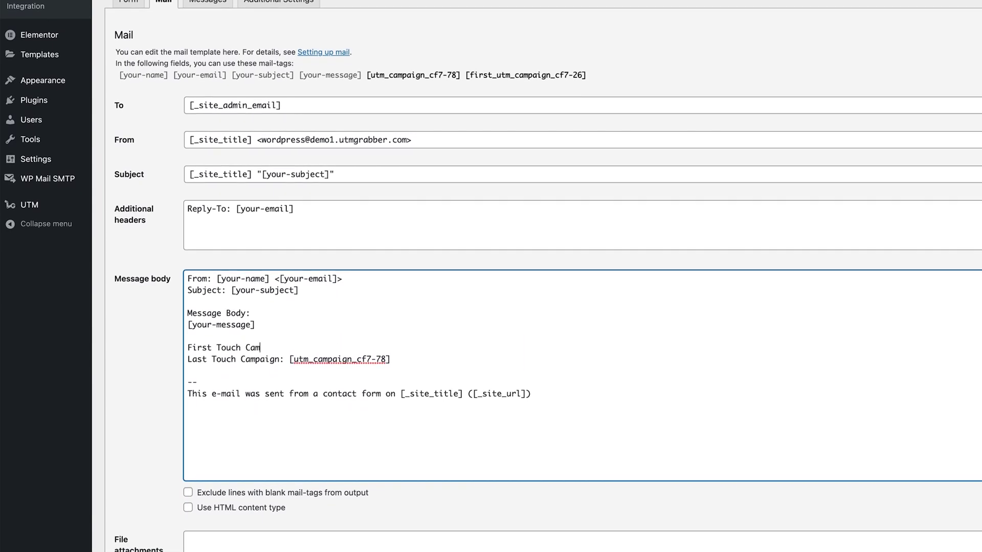
text(gn:)
key(ctrl+v)
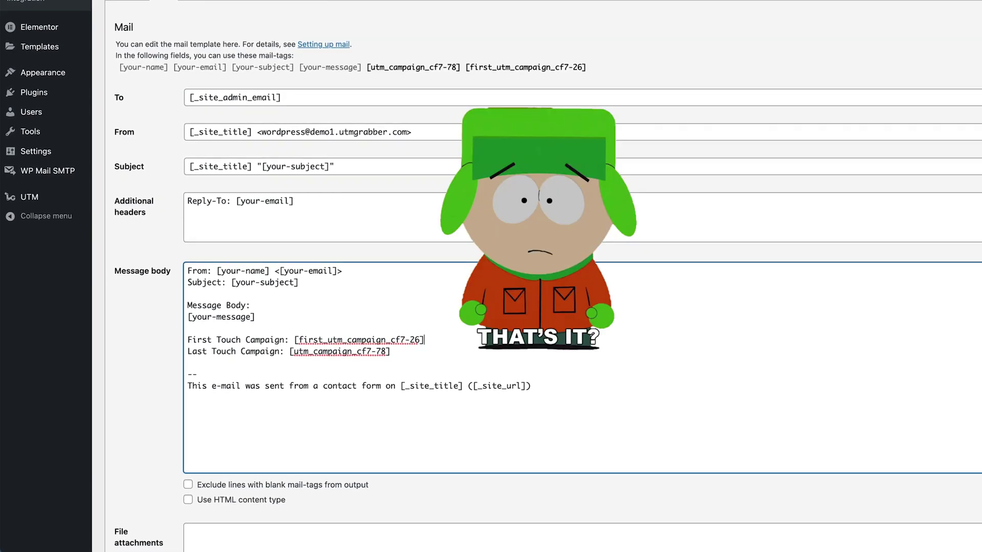
scroll(307, 399, down, 5)
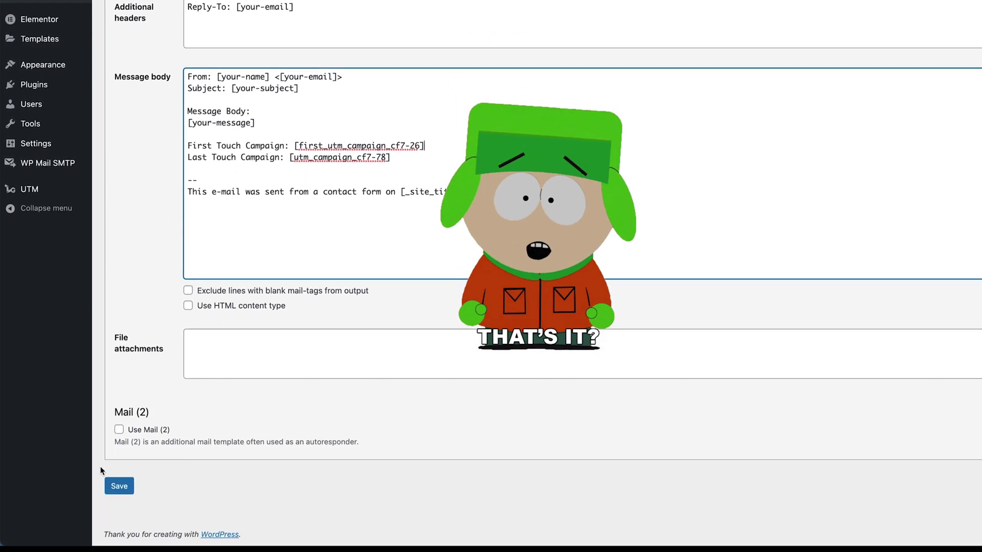
click(118, 485)
scroll(209, 102, up, 4)
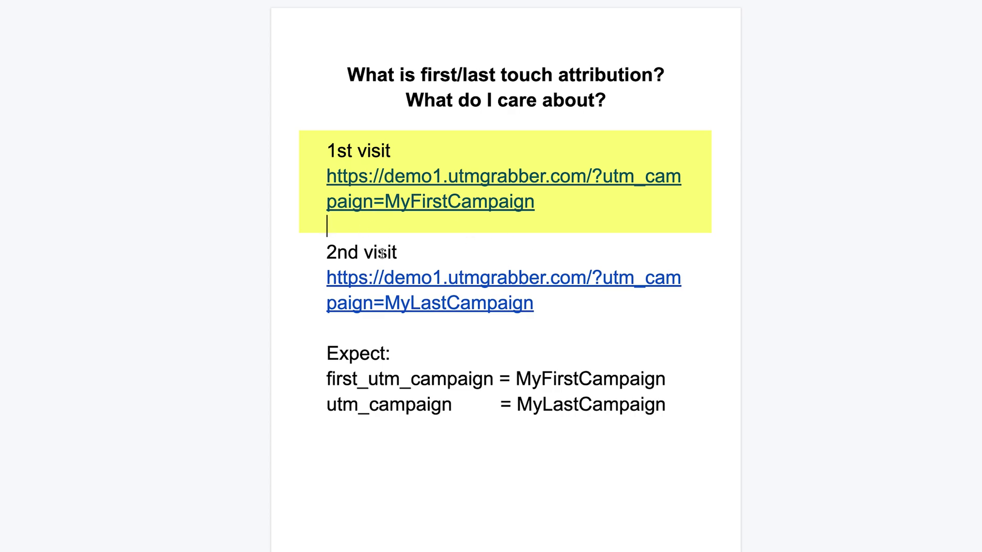
Step: Add a spaced '25 days later…' line below the first-visit link in the notes
click(326, 176)
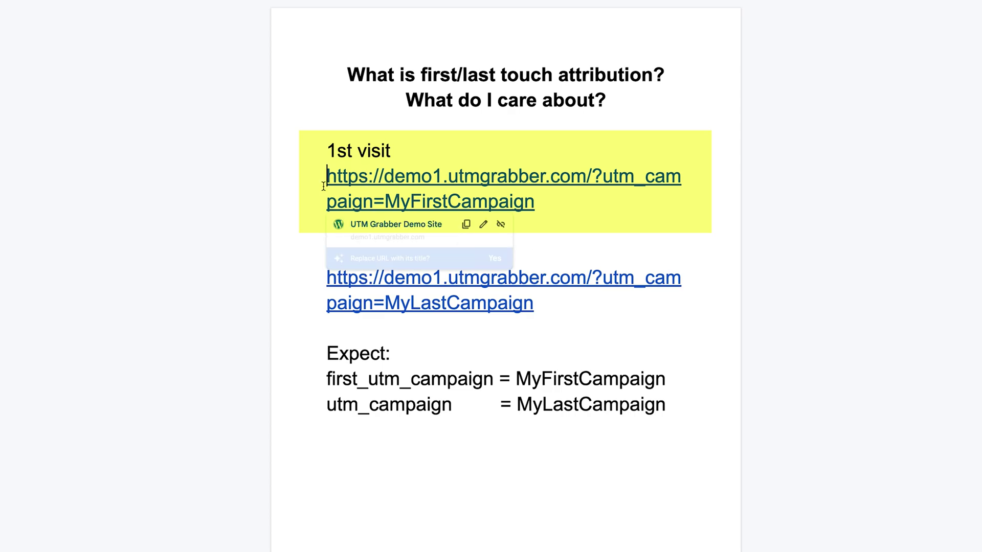
click(588, 199)
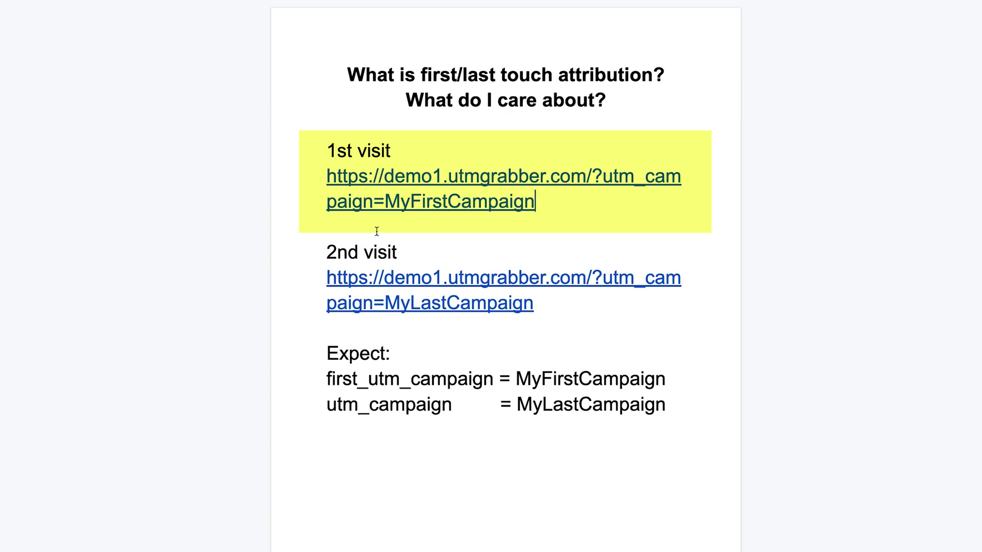
key(Return)
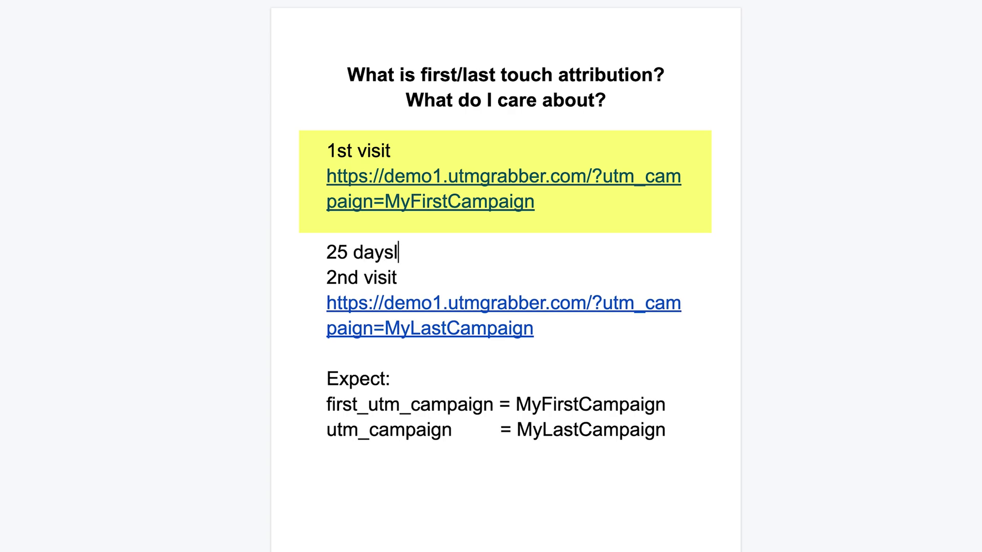
key(Return)
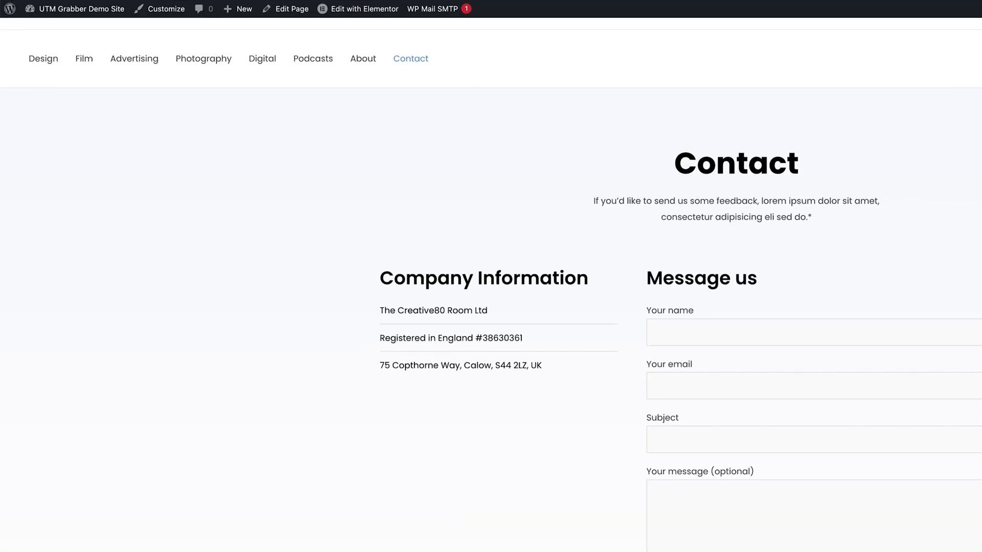
Step: Clear all of the demo site's cookies in DevTools and close the Edit Contact Form tab
right_click(352, 312)
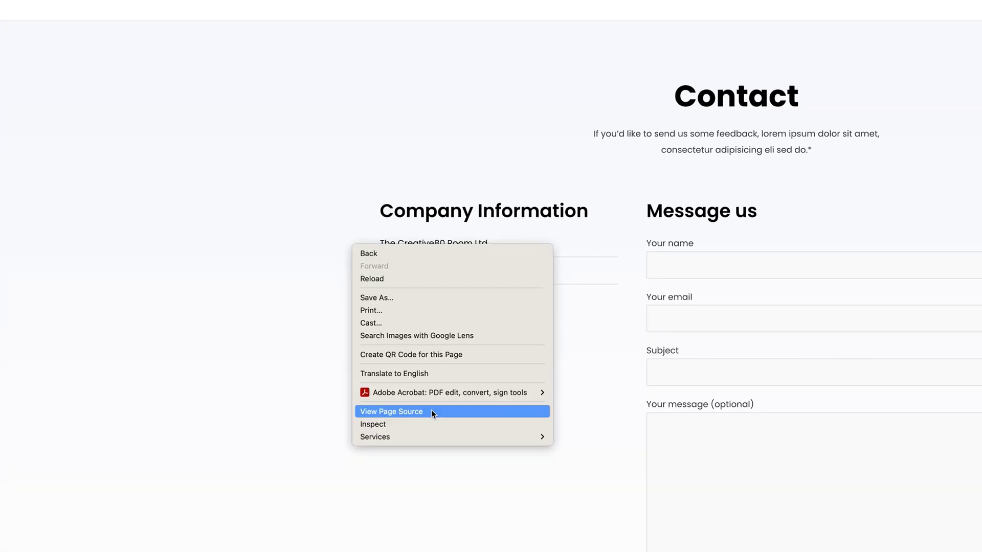
click(430, 406)
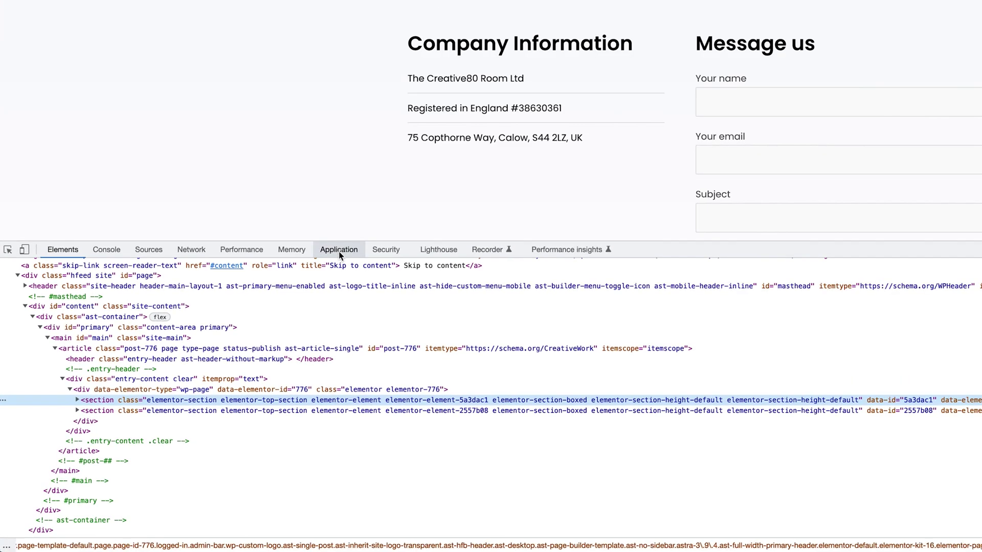
click(338, 250)
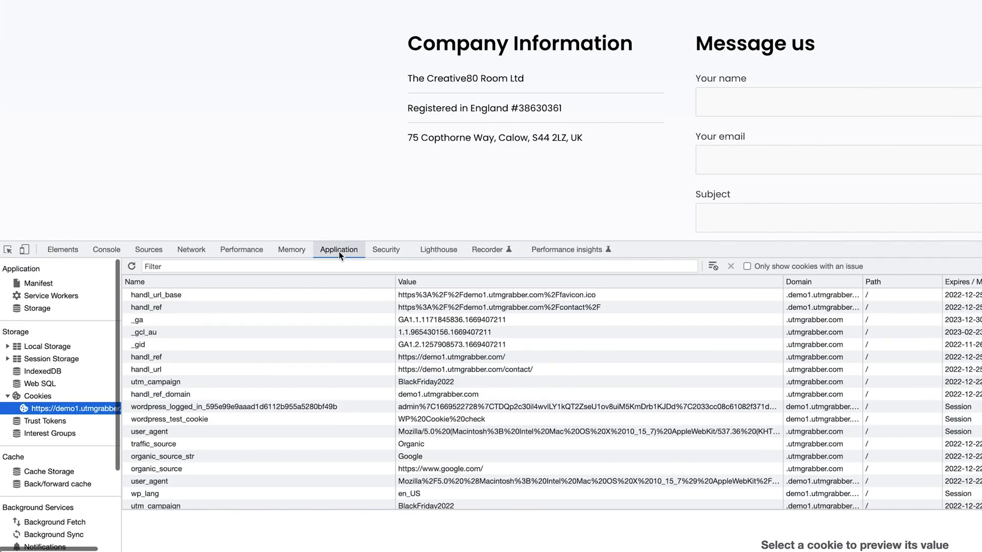
click(713, 266)
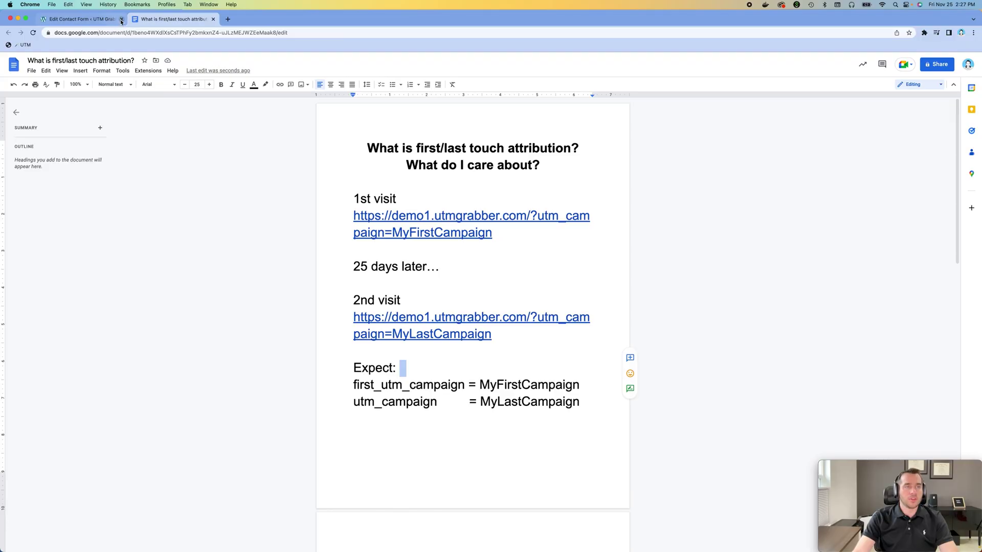
click(121, 19)
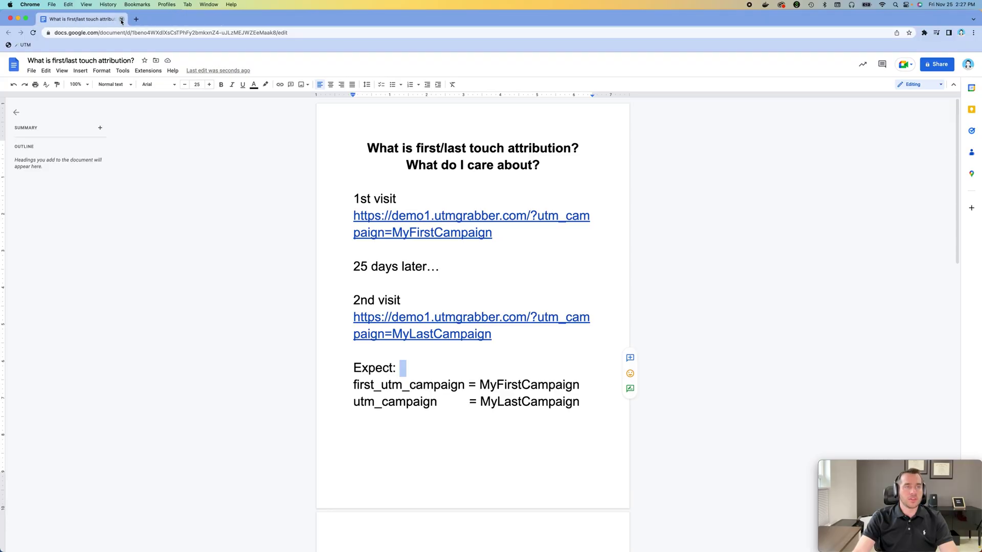
Step: Open the demo site via the MyFirstCampaign link and browse the Digital and Film categories
click(379, 217)
click(390, 250)
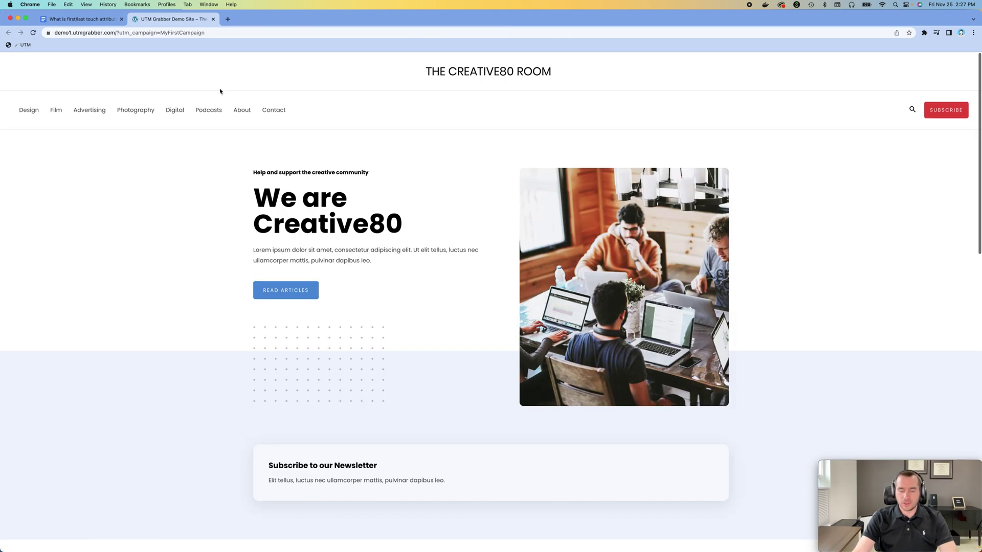
scroll(310, 192, down, 10)
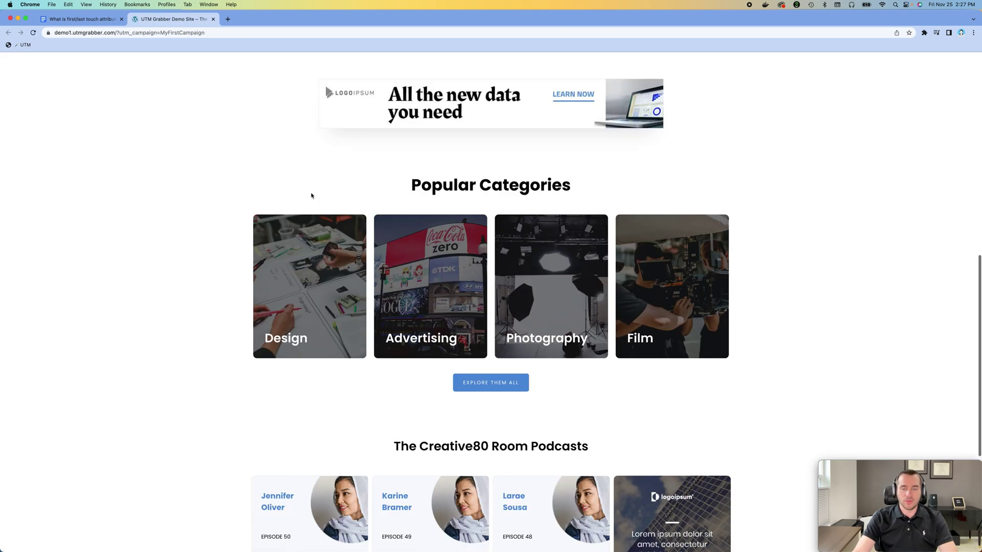
scroll(220, 147, up, 9)
scroll(221, 147, up, 2)
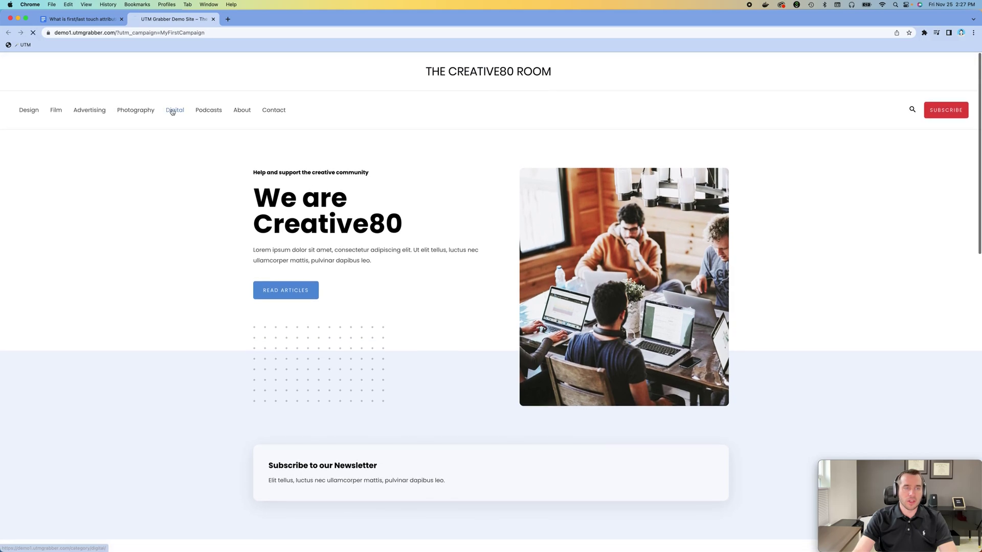
click(174, 109)
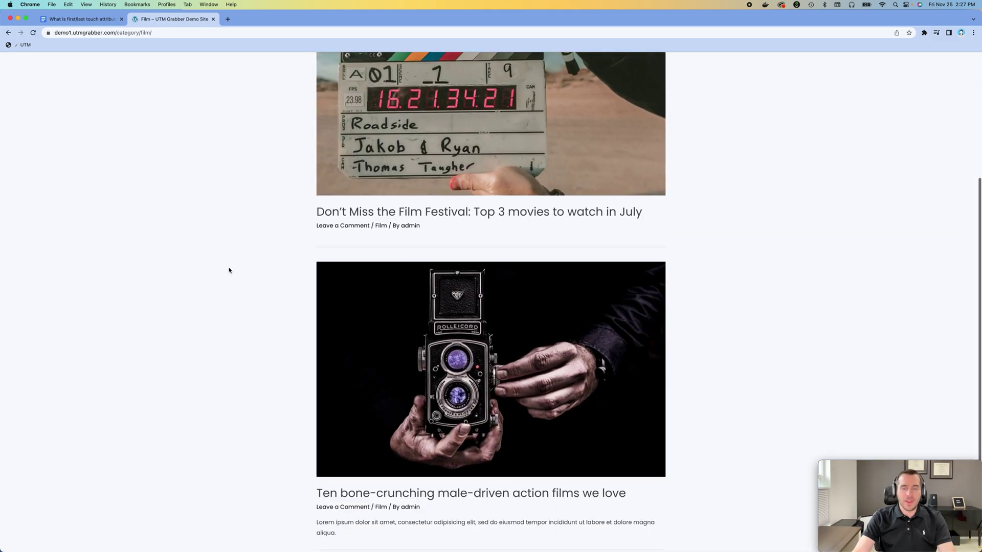
scroll(229, 270, up, 4)
scroll(229, 270, up, 2)
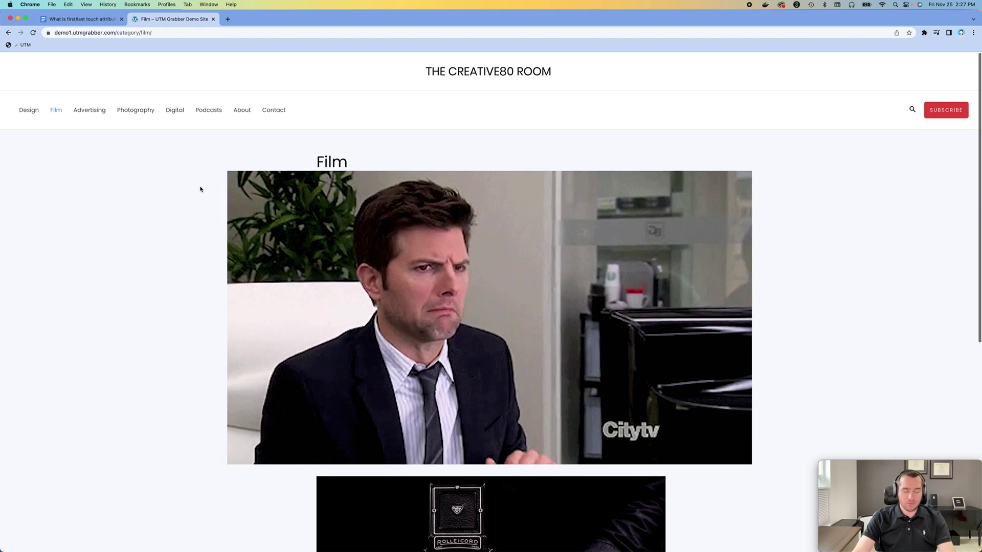
Step: Close the Film tab, then browse Advertising and the Contact page via the MyLastCampaign visit
key(super+w)
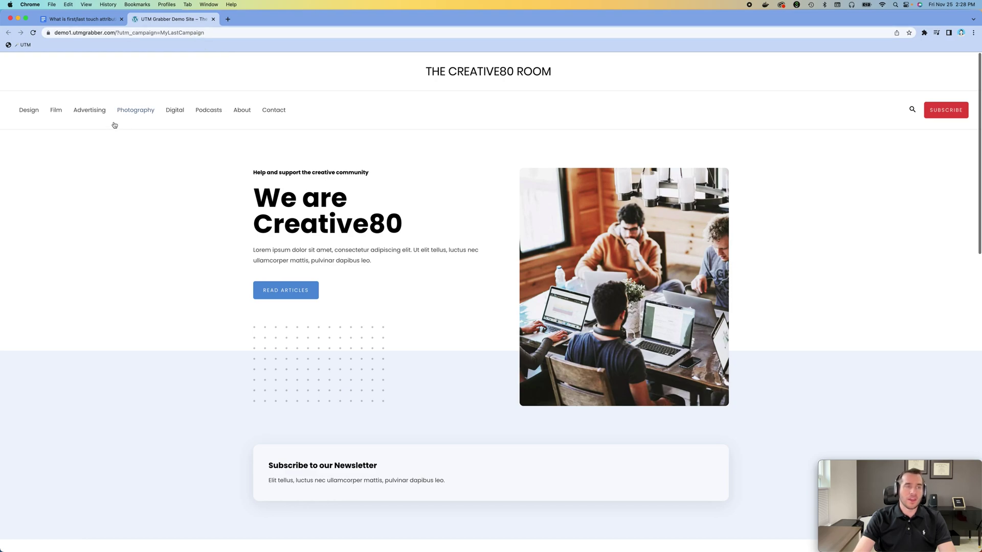
click(101, 111)
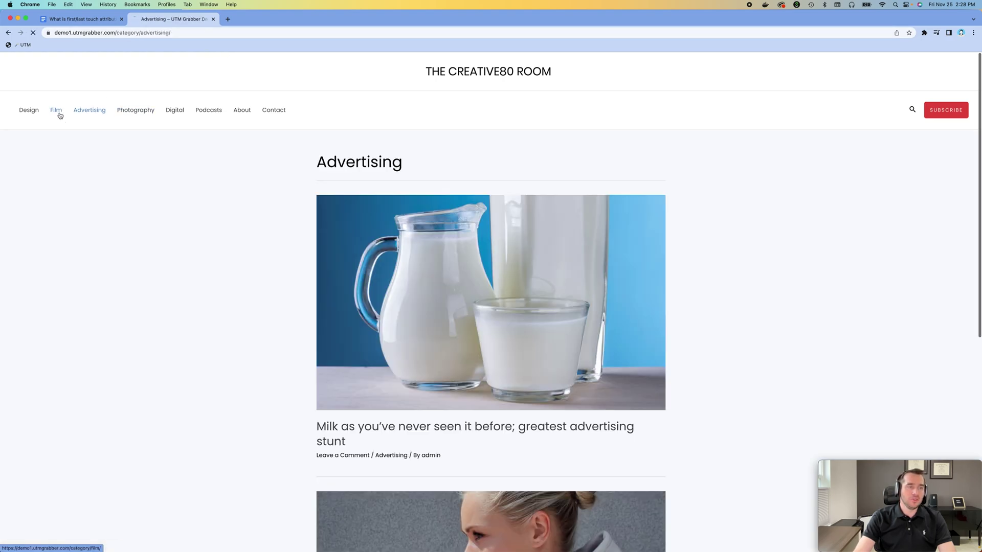
click(274, 110)
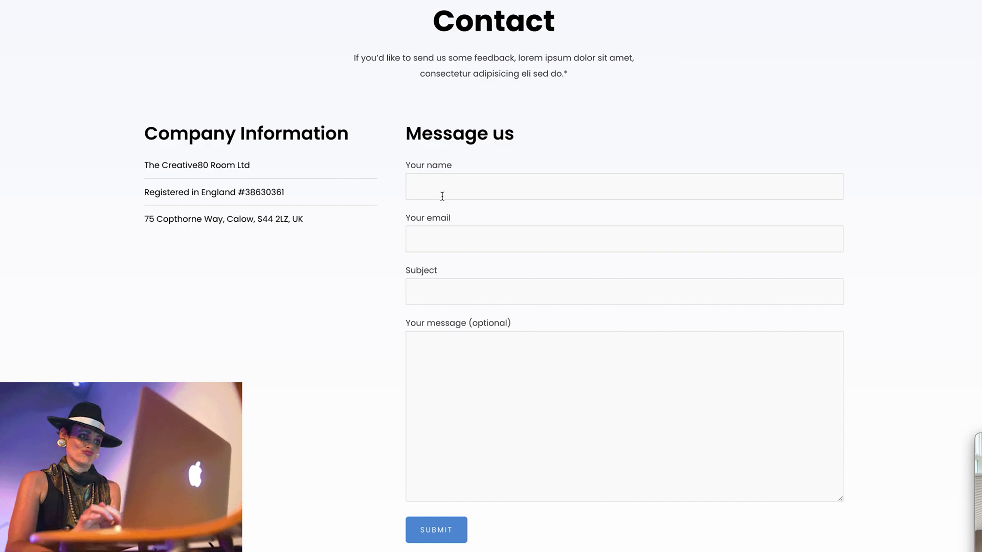
Step: Submit the contact form with a name, e-mail and message 'testing last first/last touch'
click(464, 188)
text(HakItan)
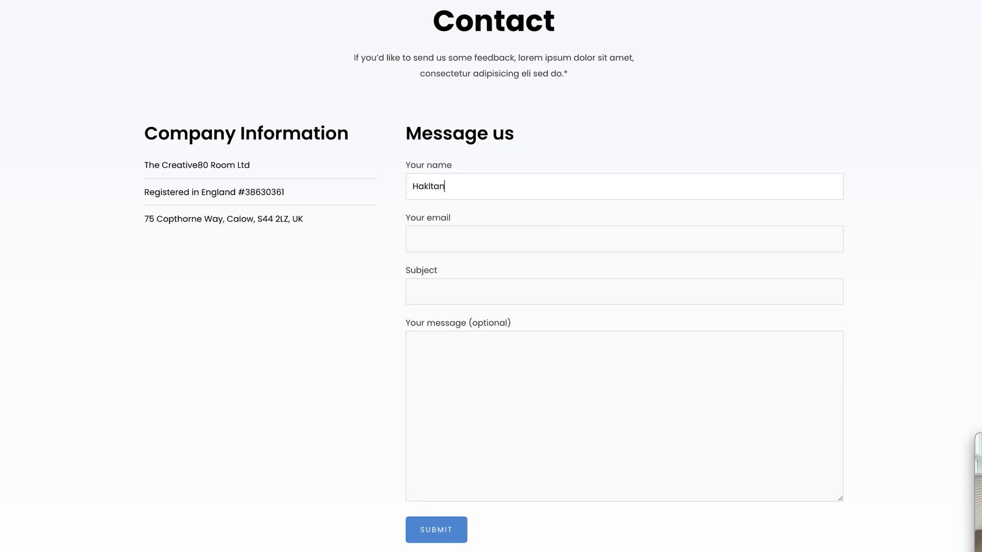
key(BackSpace)
text(tam)
key(Tab)
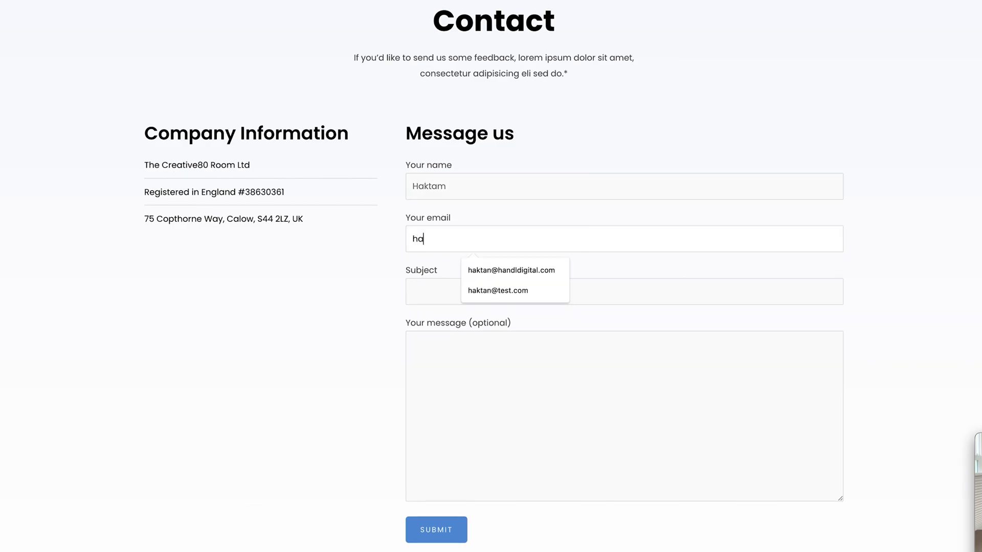
text(testing)
key(Tab)
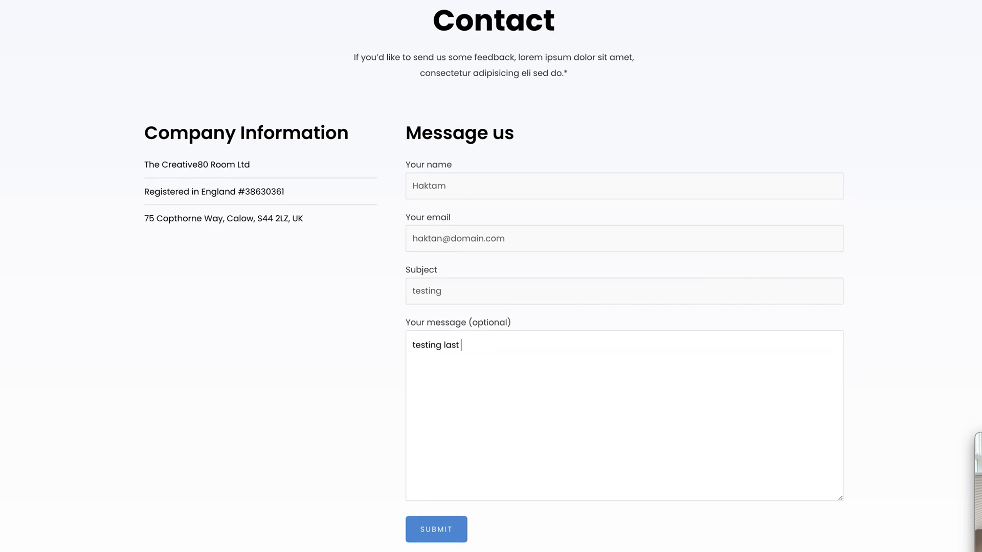
text(testing last first)
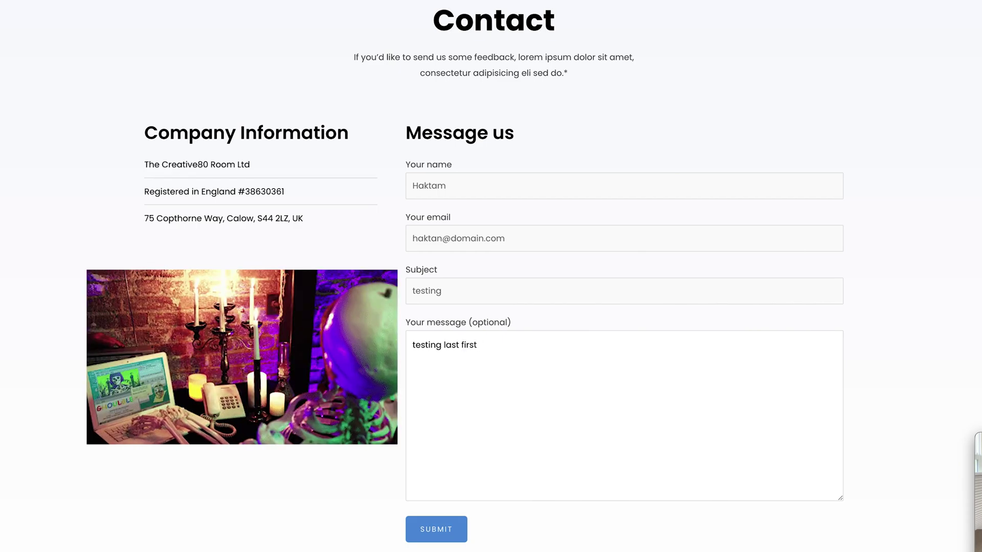
text(/last touch)
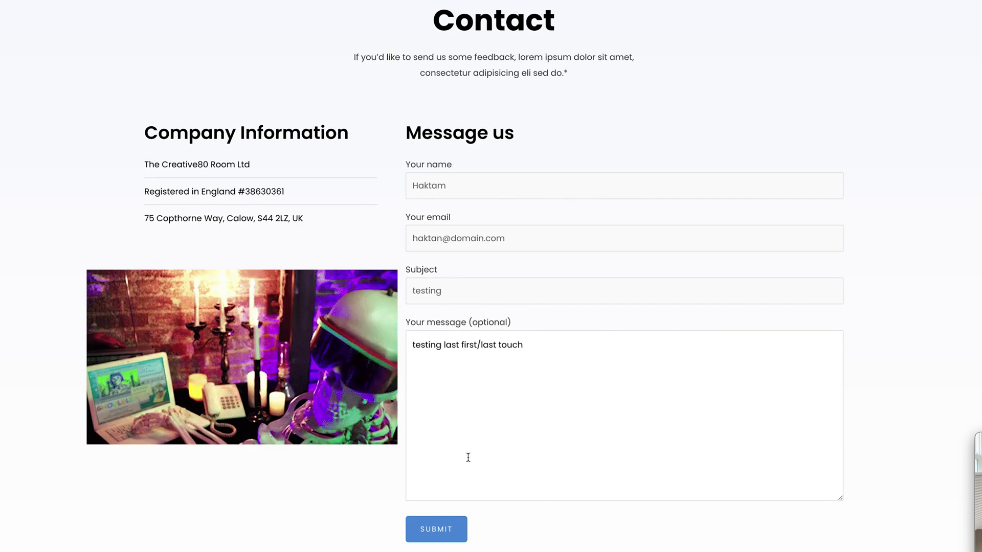
click(446, 541)
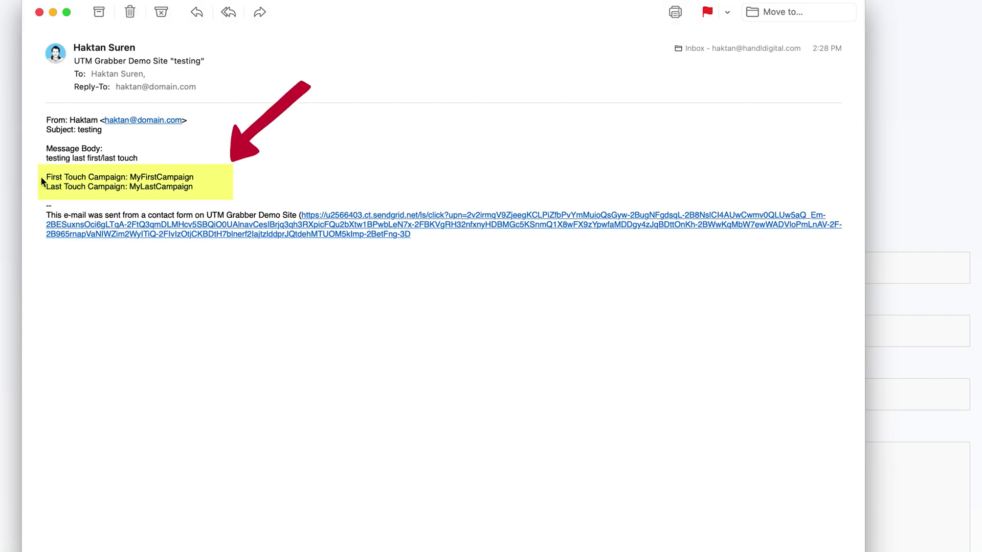
Step: Confirm the notification e-mail shows MyFirstCampaign as first touch and MyLastCampaign as last touch
double_click(157, 176)
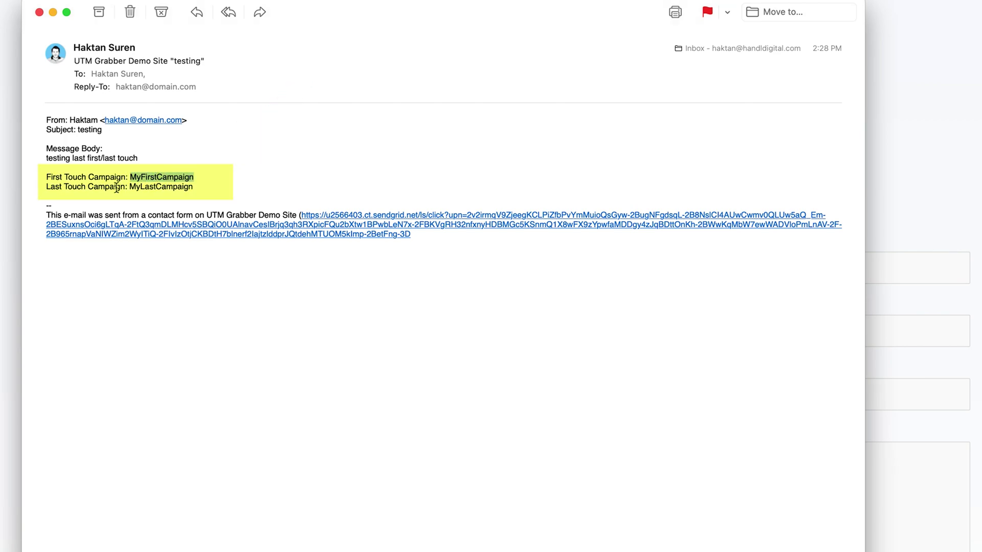
double_click(151, 187)
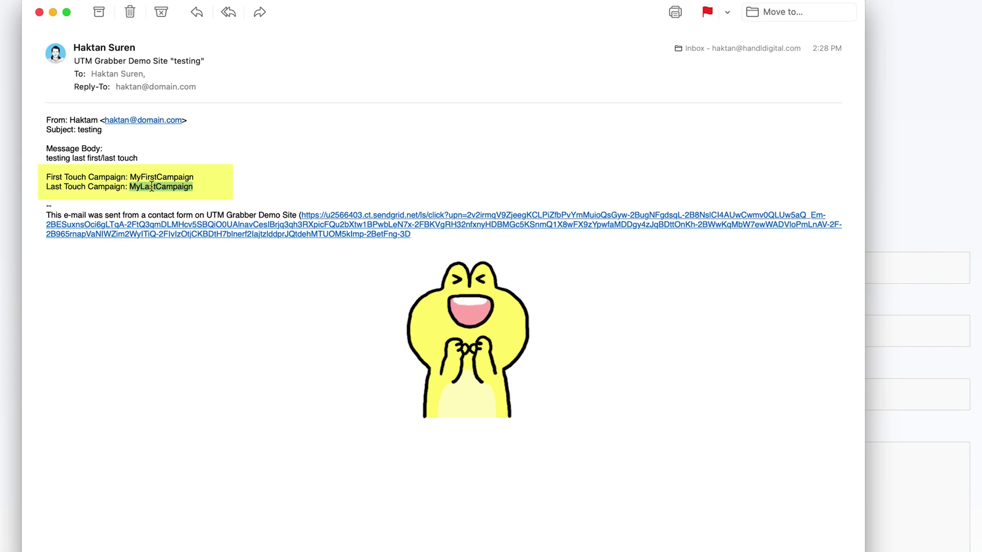
click(318, 180)
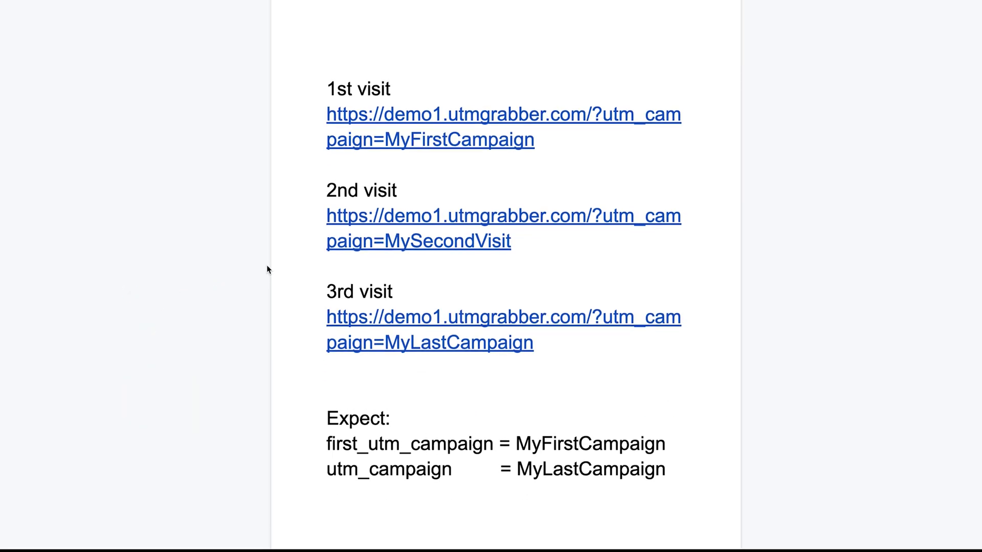
Step: Clear all demo-site cookies in DevTools, then open the MyFirstCampaign first-visit link
scroll(265, 266, down, 3)
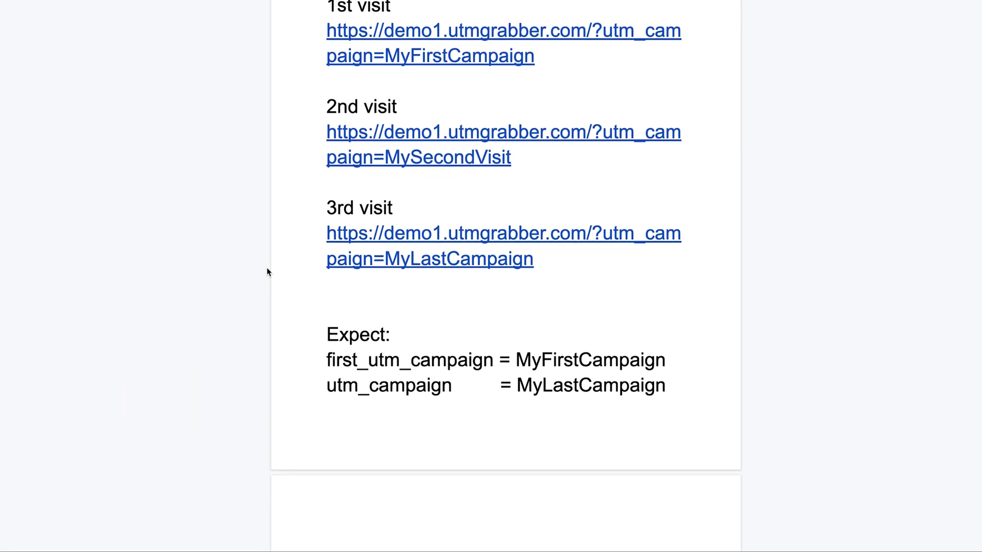
scroll(267, 276, up, 3)
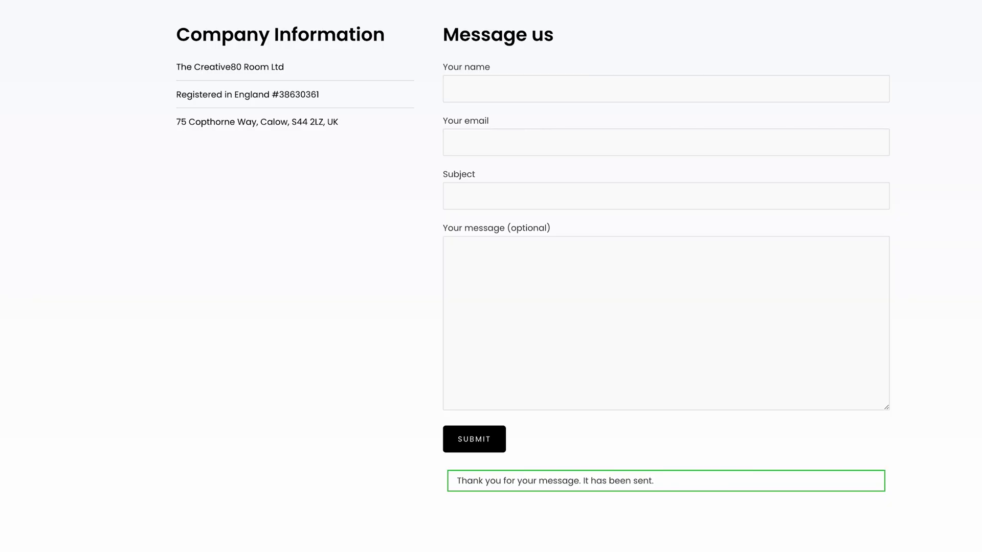
right_click(132, 178)
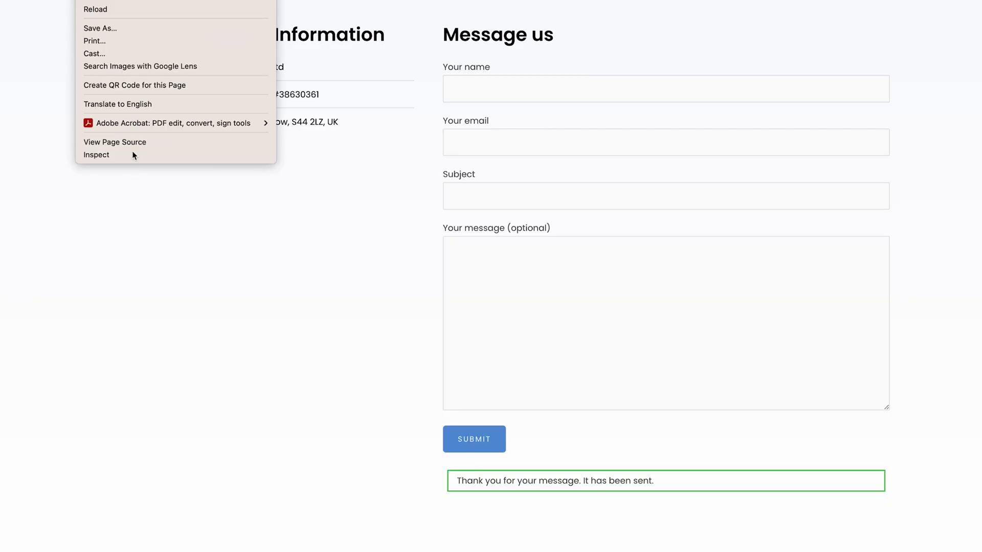
click(132, 155)
click(322, 289)
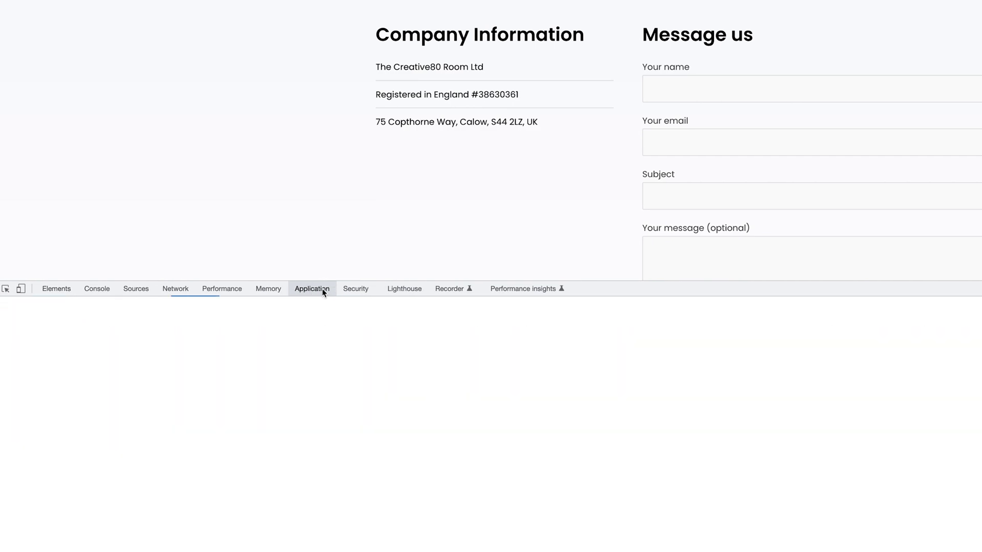
click(658, 304)
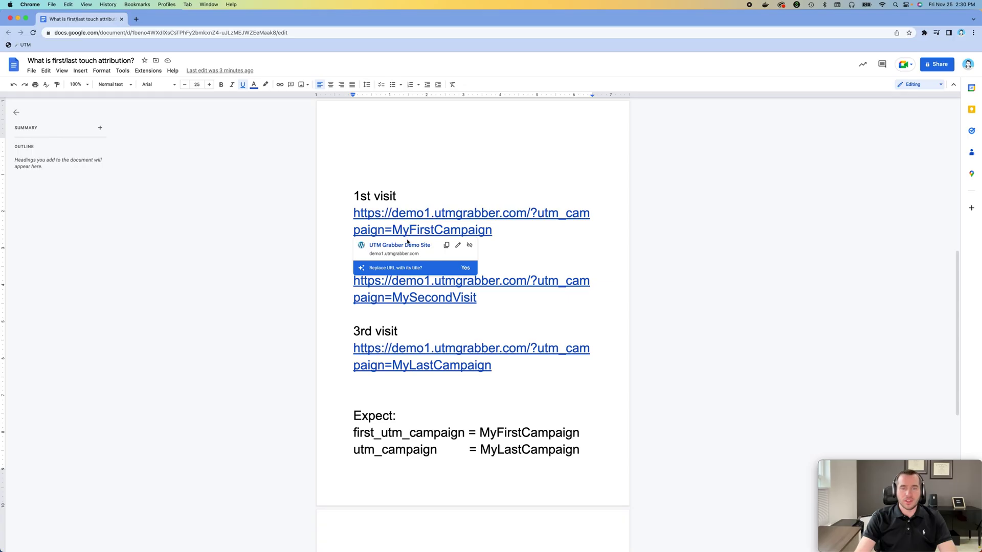
click(408, 245)
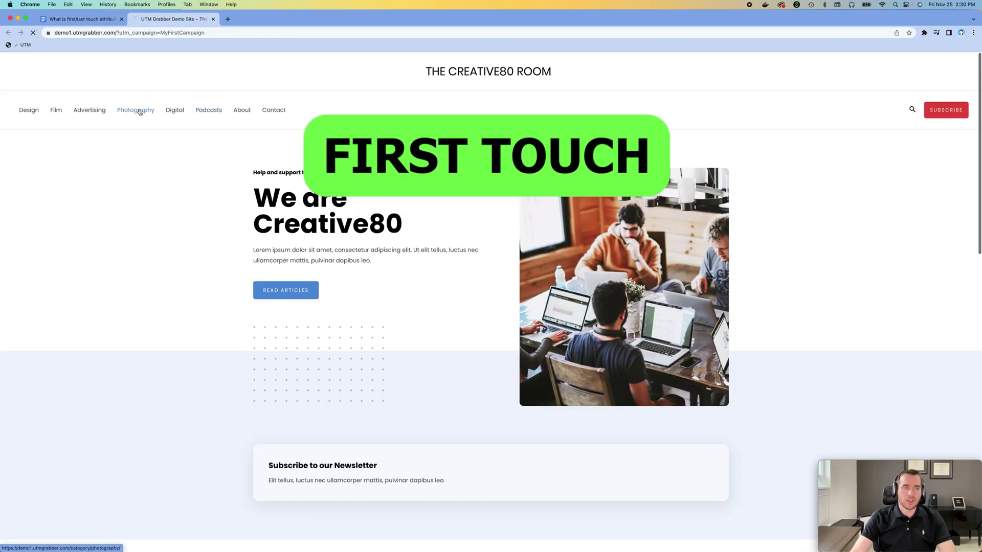
Step: Browse the Photography, Advertising and Film category pages, then close the demo site tab
click(136, 111)
click(90, 110)
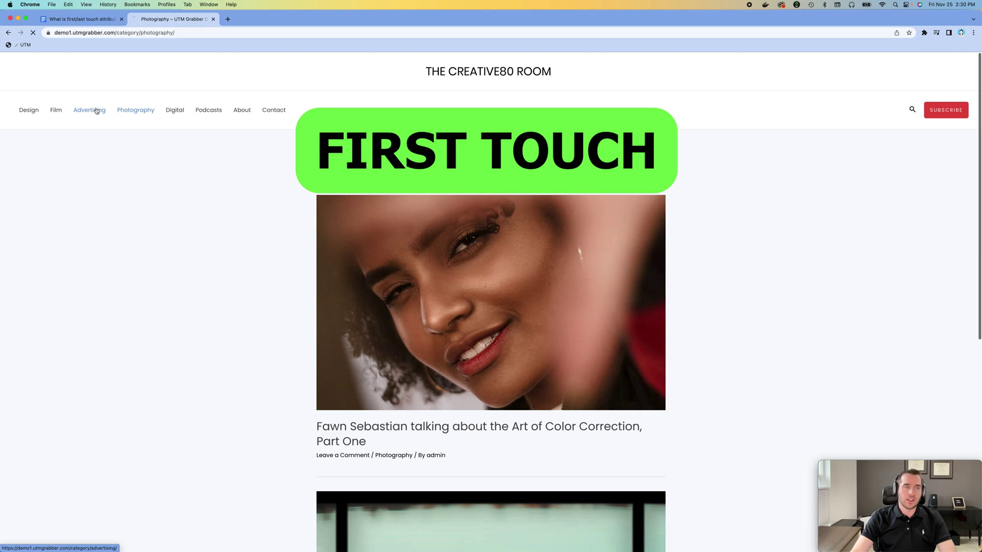
click(62, 114)
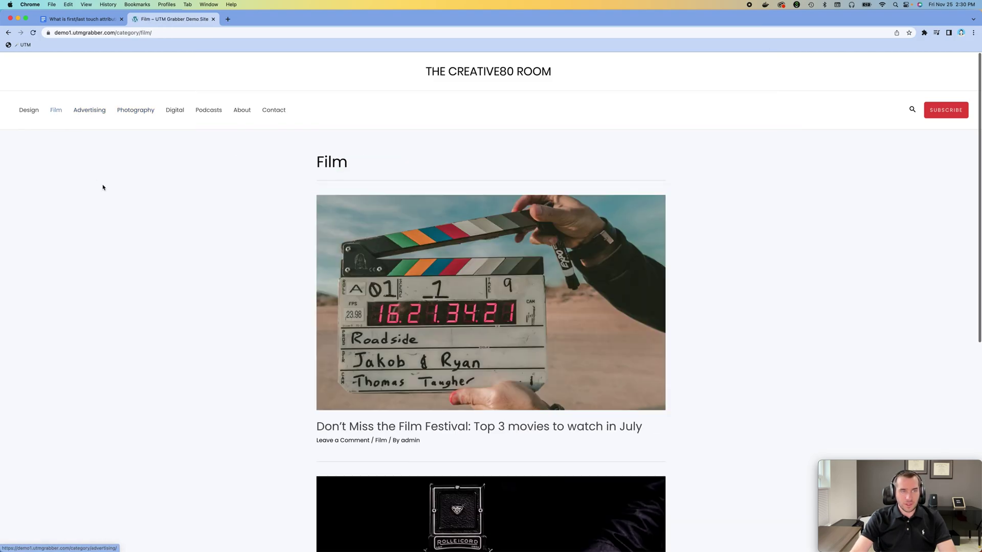
key(super+w)
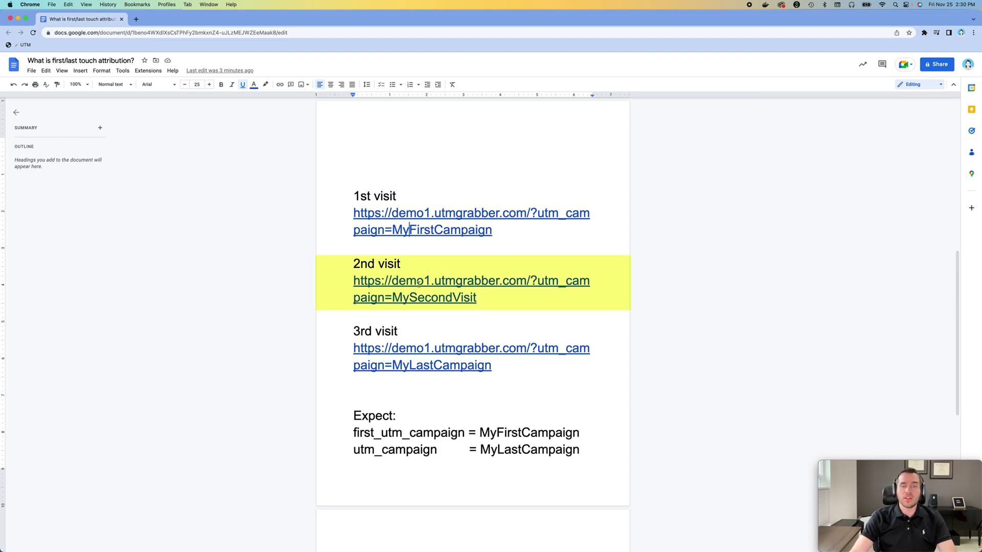
Step: Open the MySecondVisit link, browse Photography, Advertising and Podcasts, then close that tab
click(418, 283)
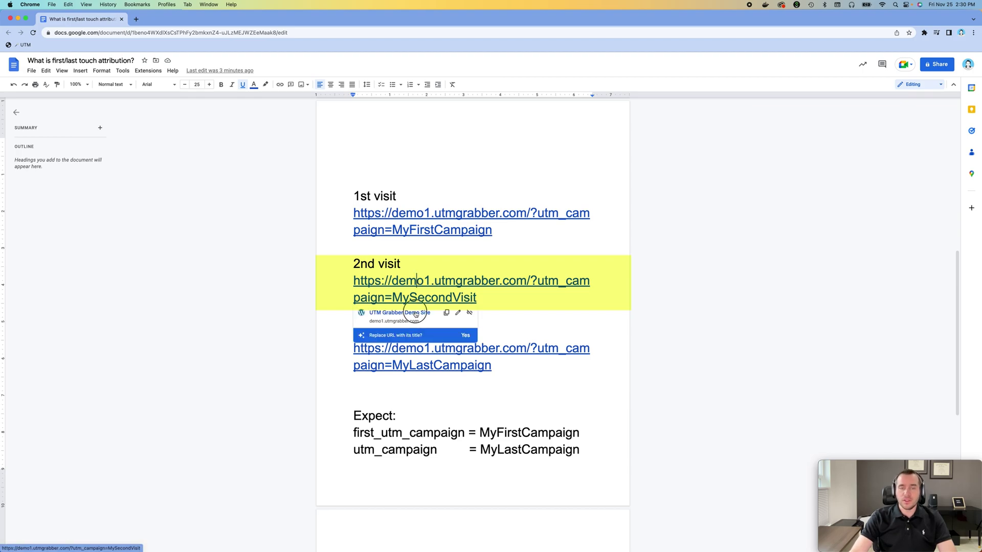
click(414, 314)
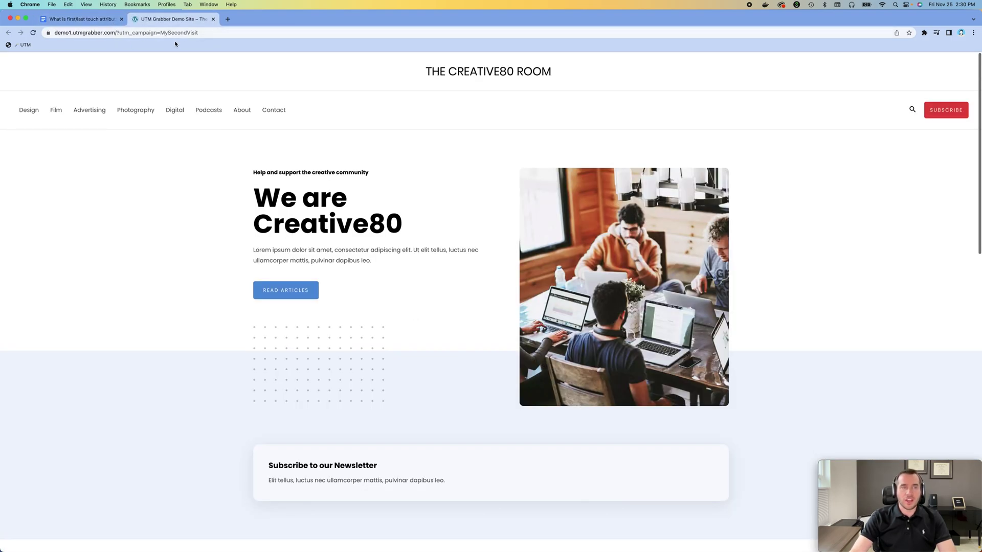
click(143, 111)
click(82, 111)
click(208, 110)
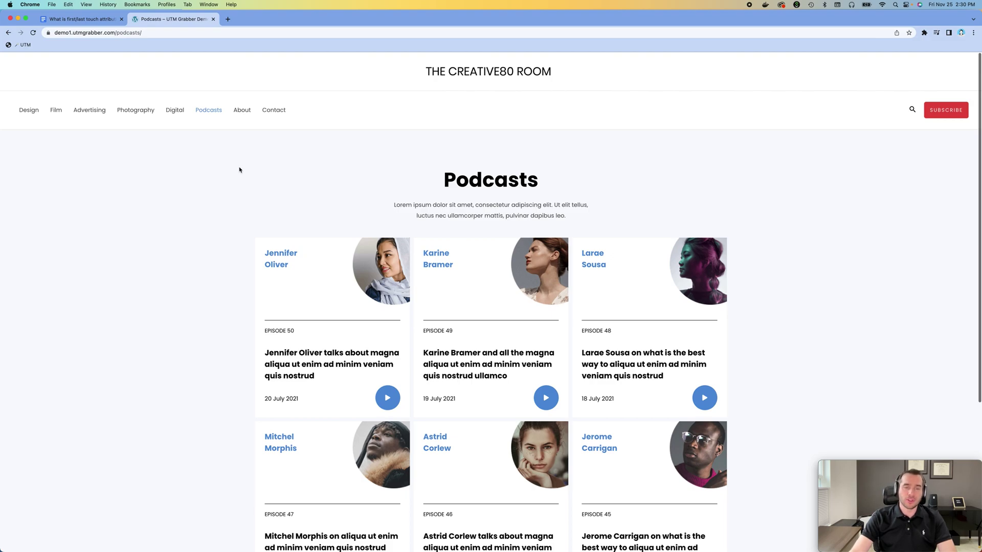
key(super+w)
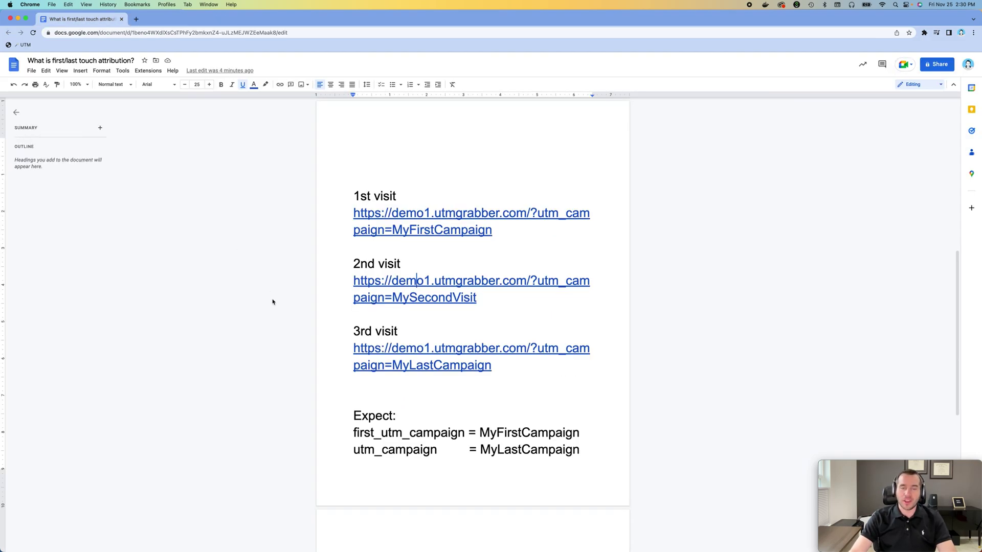
Step: Open the MyLastCampaign third-visit link, browse Photography, Advertising and Film, then reach Contact
scroll(401, 292, down, 1)
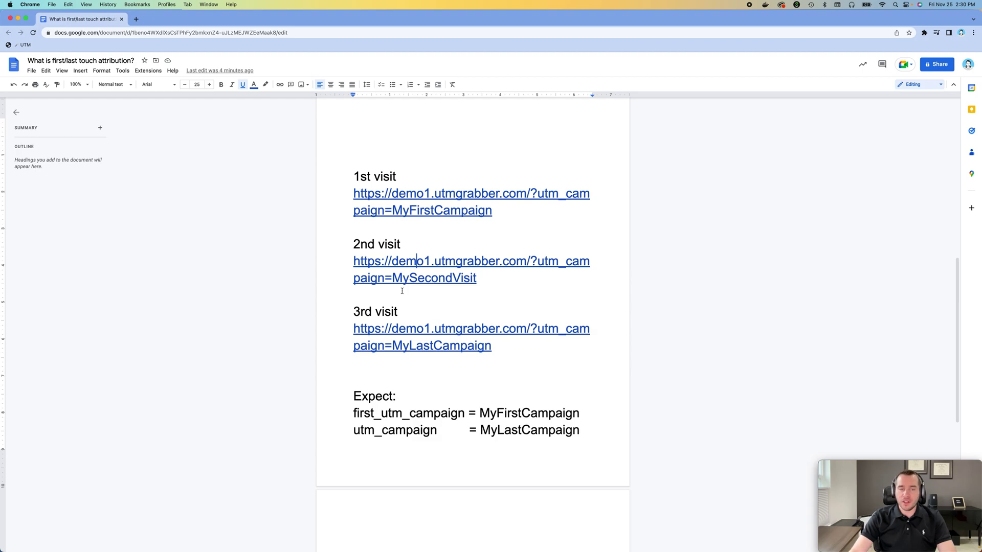
click(407, 330)
click(406, 362)
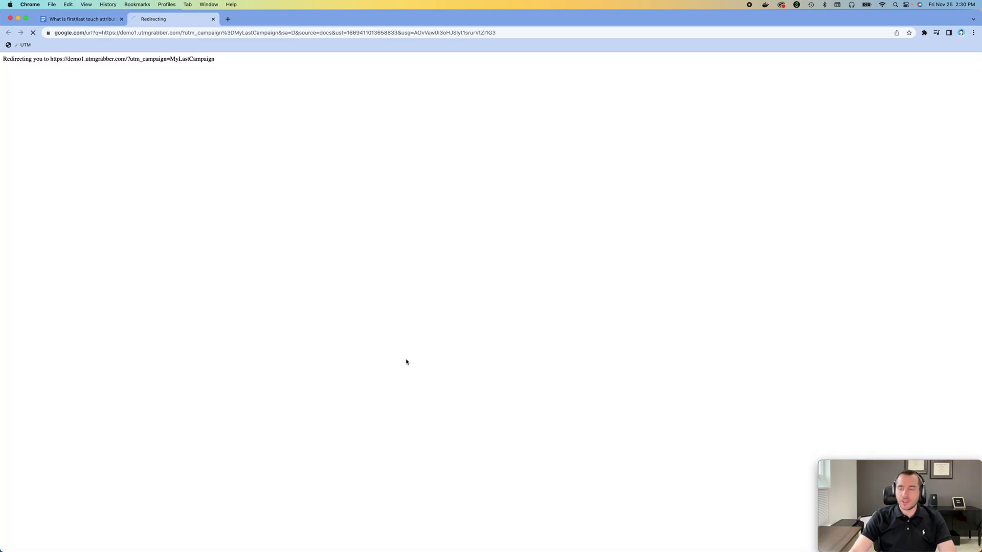
click(141, 111)
click(81, 110)
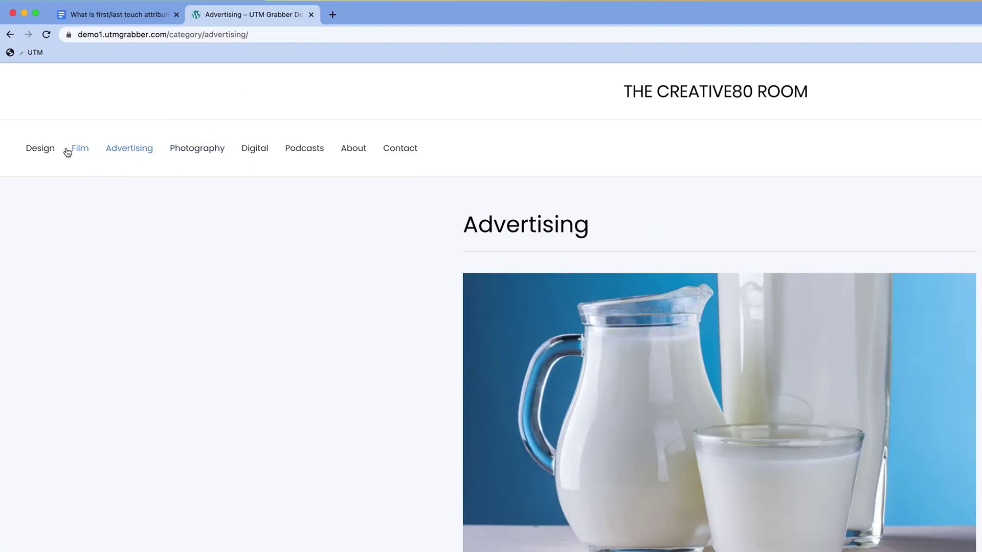
click(72, 149)
click(396, 151)
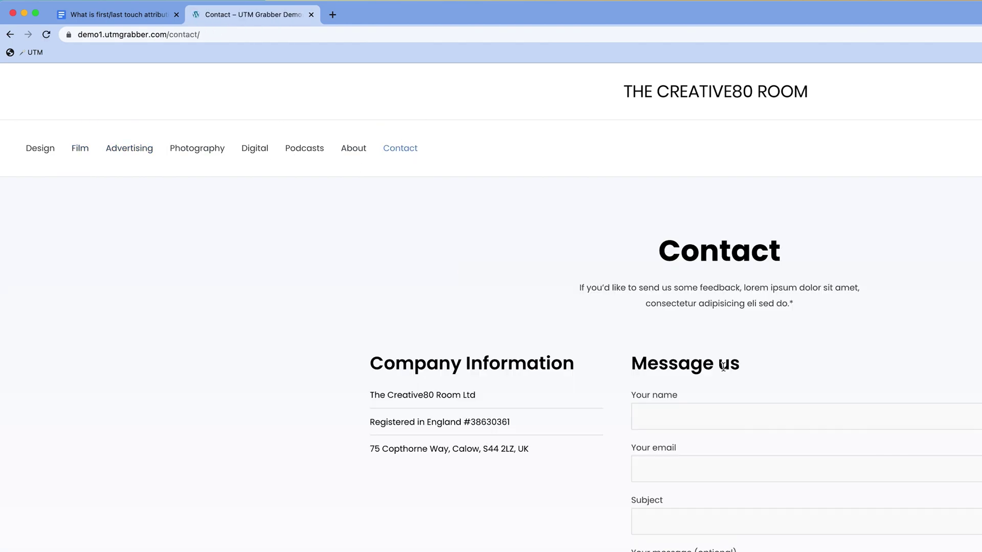
Step: Fill in the sender's name and e-mail address in the contact form
click(765, 416)
text(Haktan)
key(Tab)
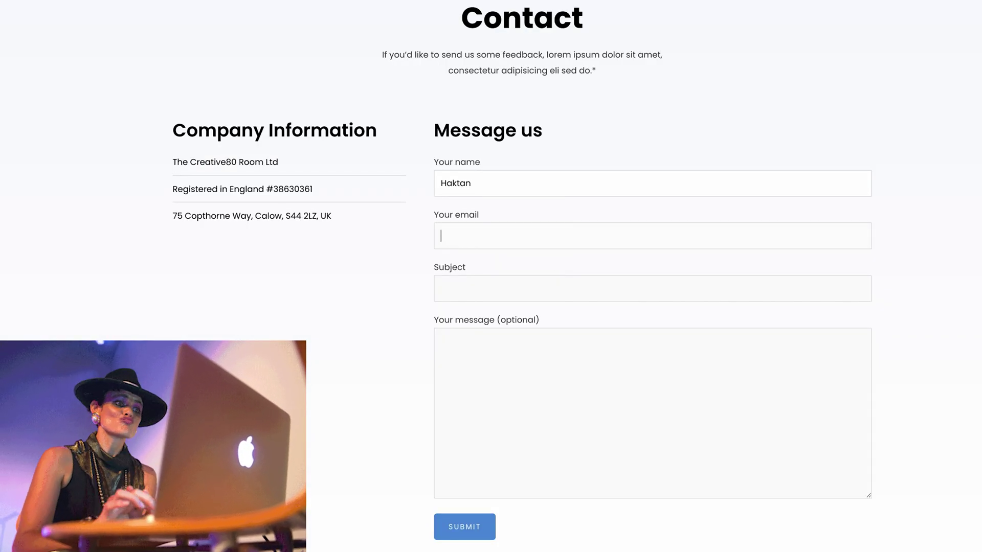
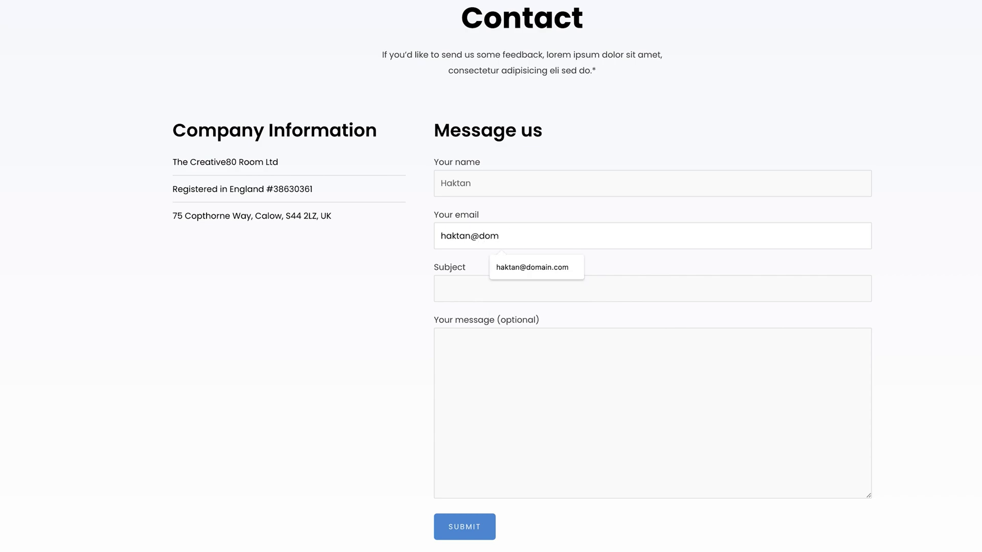
key(Down)
key(Return)
Step: Use 'testing first/middle/last touch' as both subject and message, then submit the form
key(Tab)
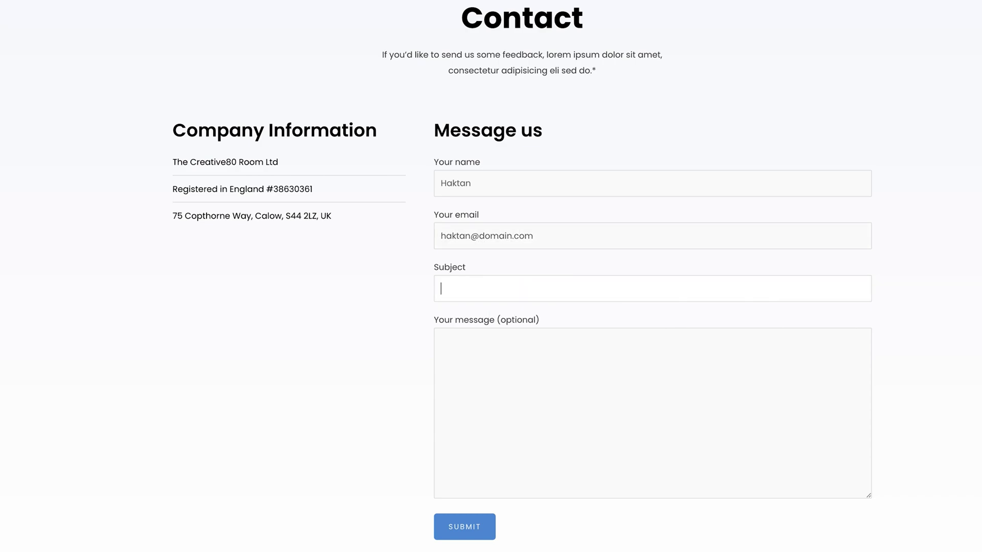
text(testing first/middle/last to)
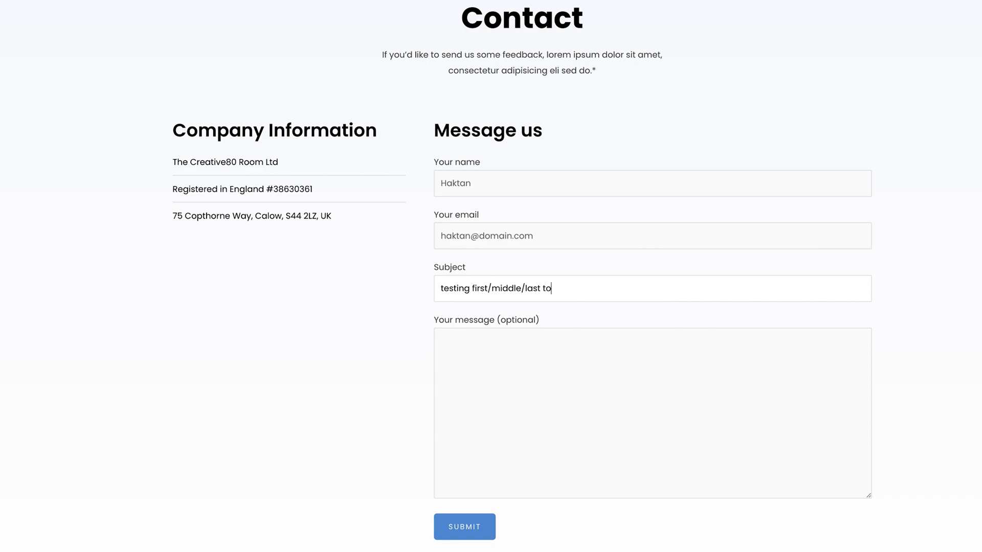
text(uch)
key(ctrl+a)
key(ctrl+c)
key(Tab)
key(ctrl+v)
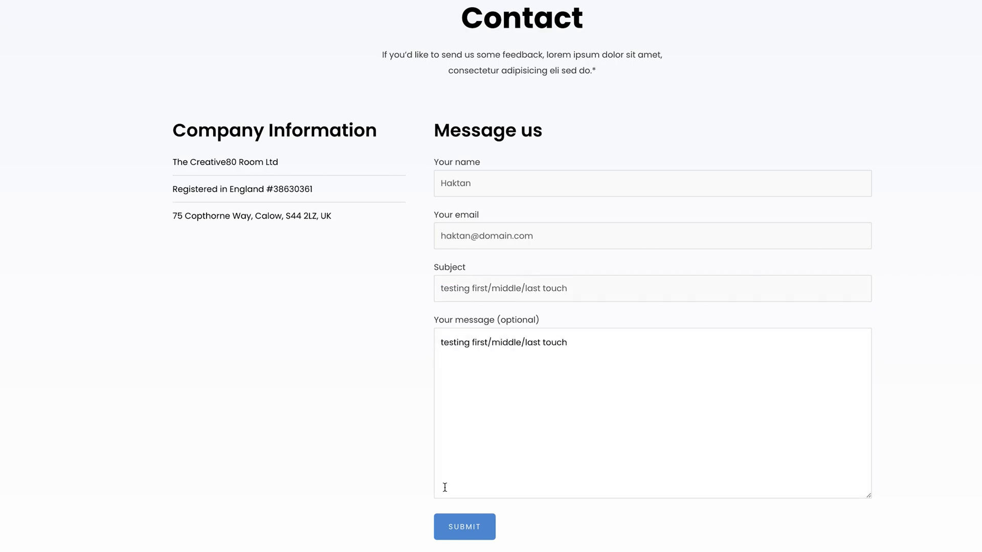
click(449, 523)
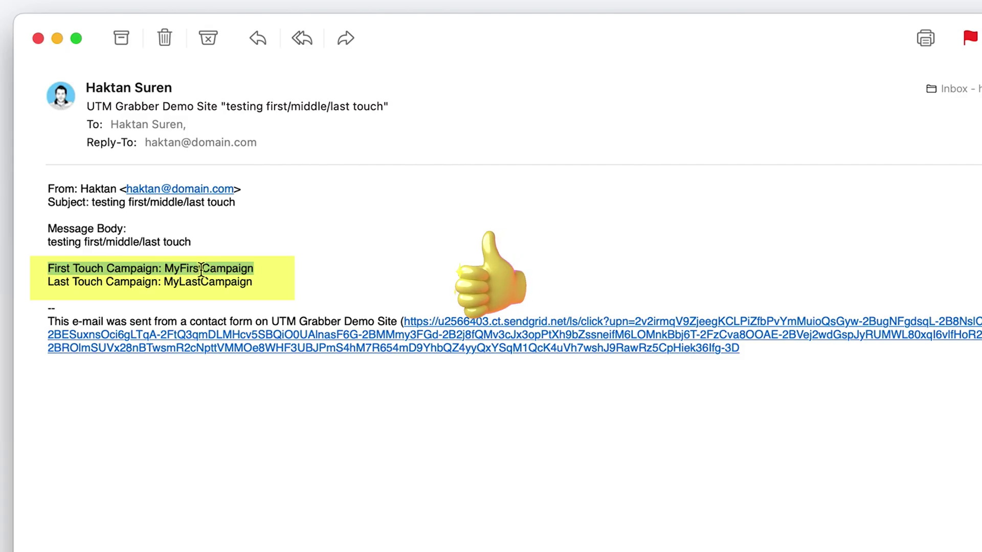
Step: Check that the e-mail shows MyFirstCampaign as first touch and MyLastCampaign as last touch
double_click(215, 268)
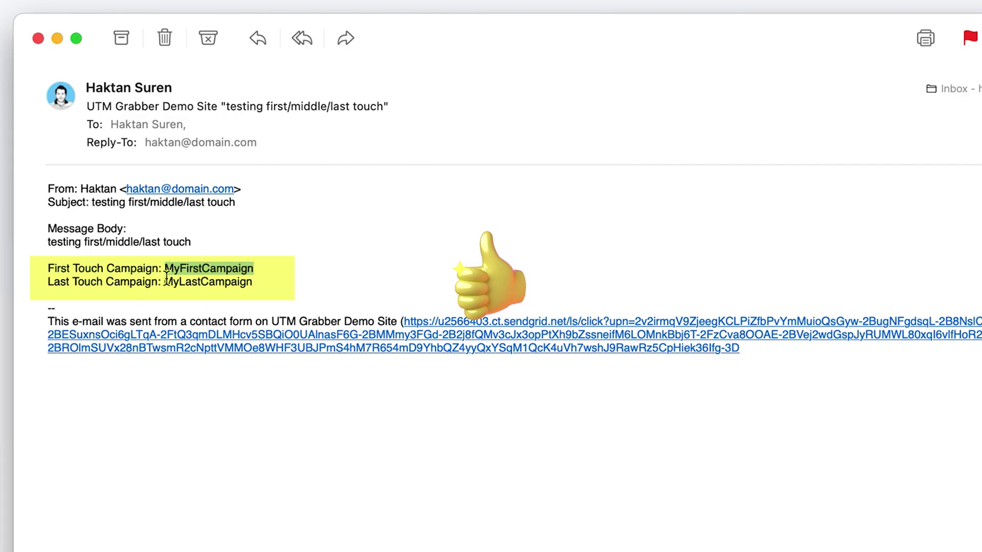
double_click(205, 281)
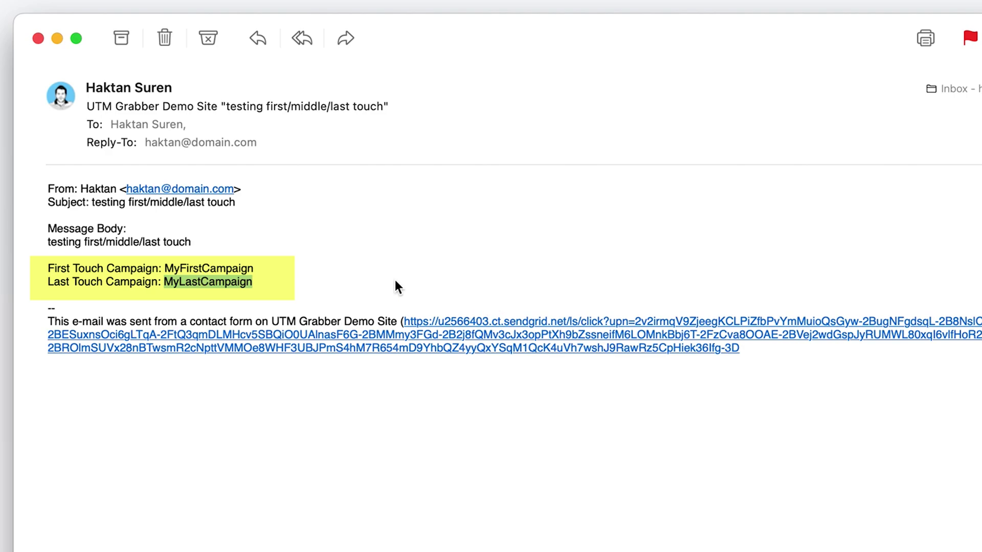